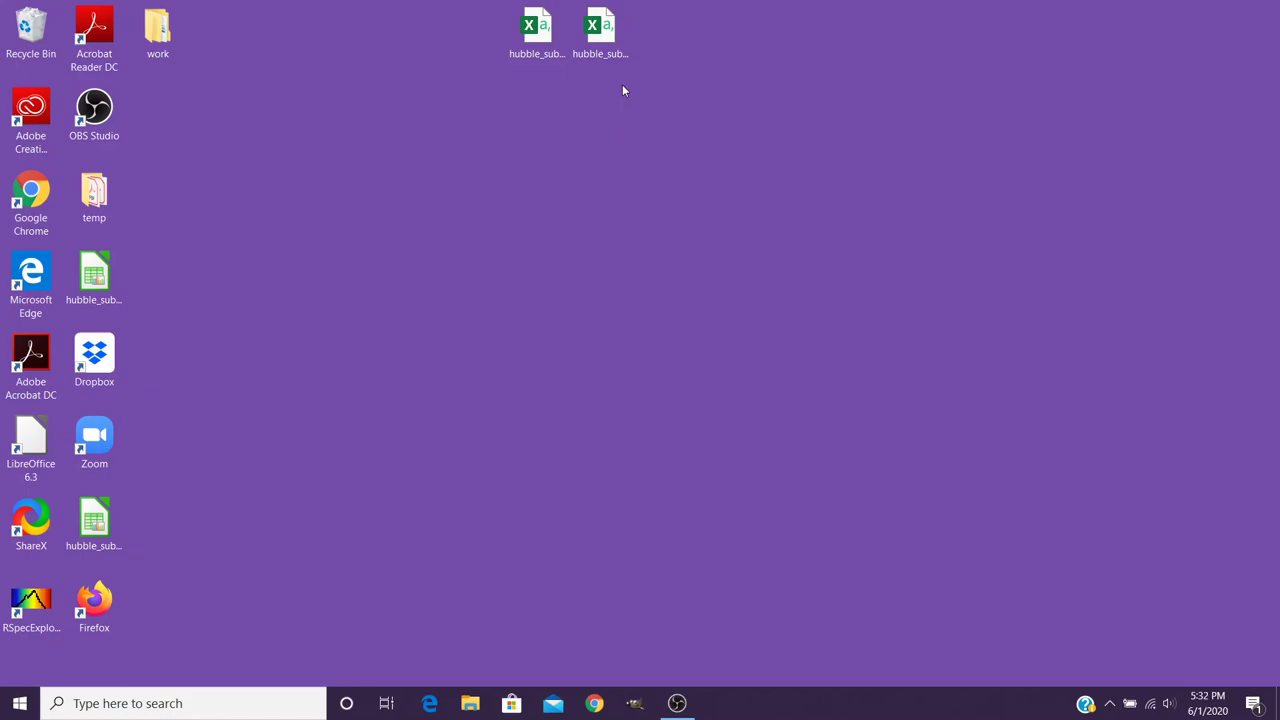
# Open hubble_subset2.csv with LibreOffice from the Desktop to reach its Text Import settings.
pyautogui.click(544, 40)
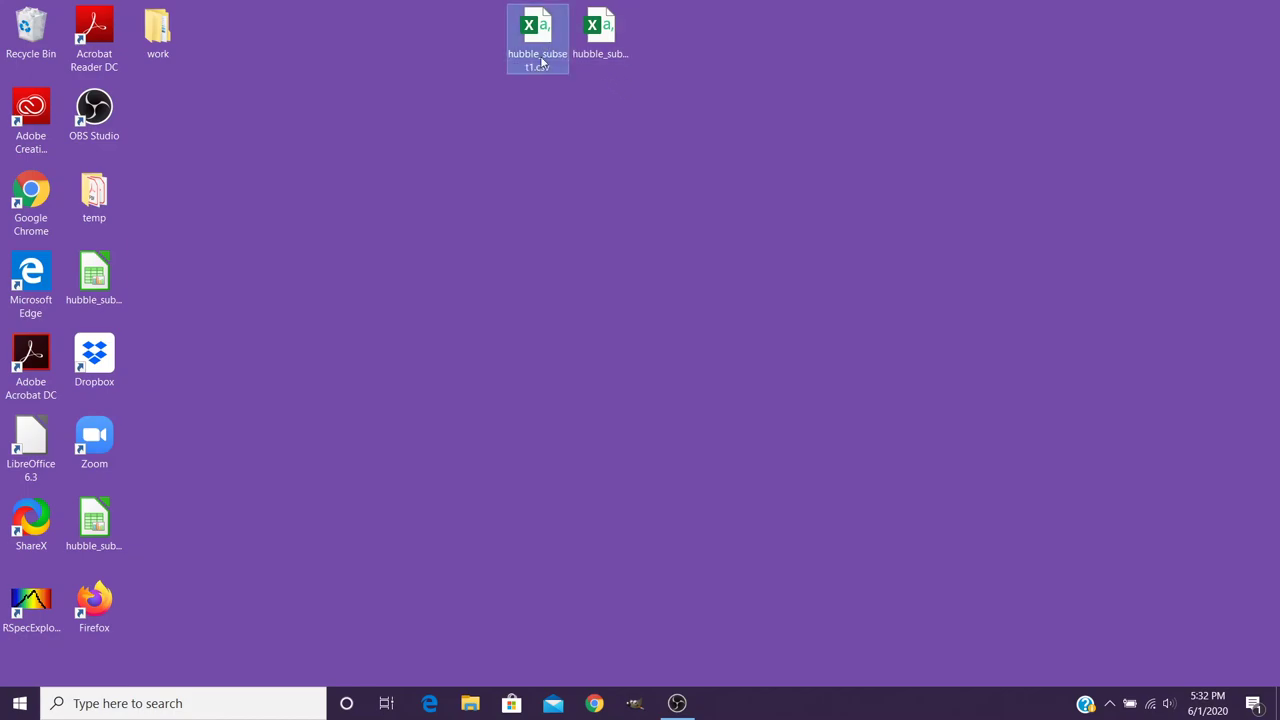
pyautogui.click(597, 64)
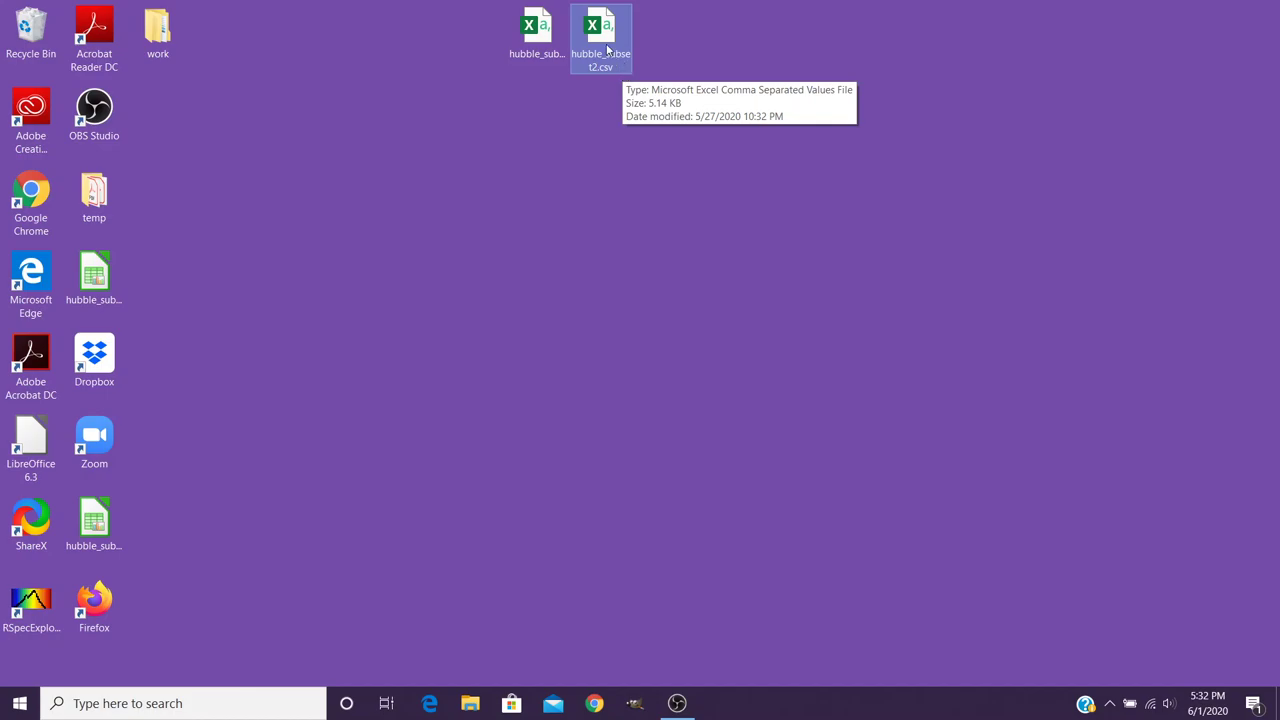
pyautogui.rightClick(607, 46)
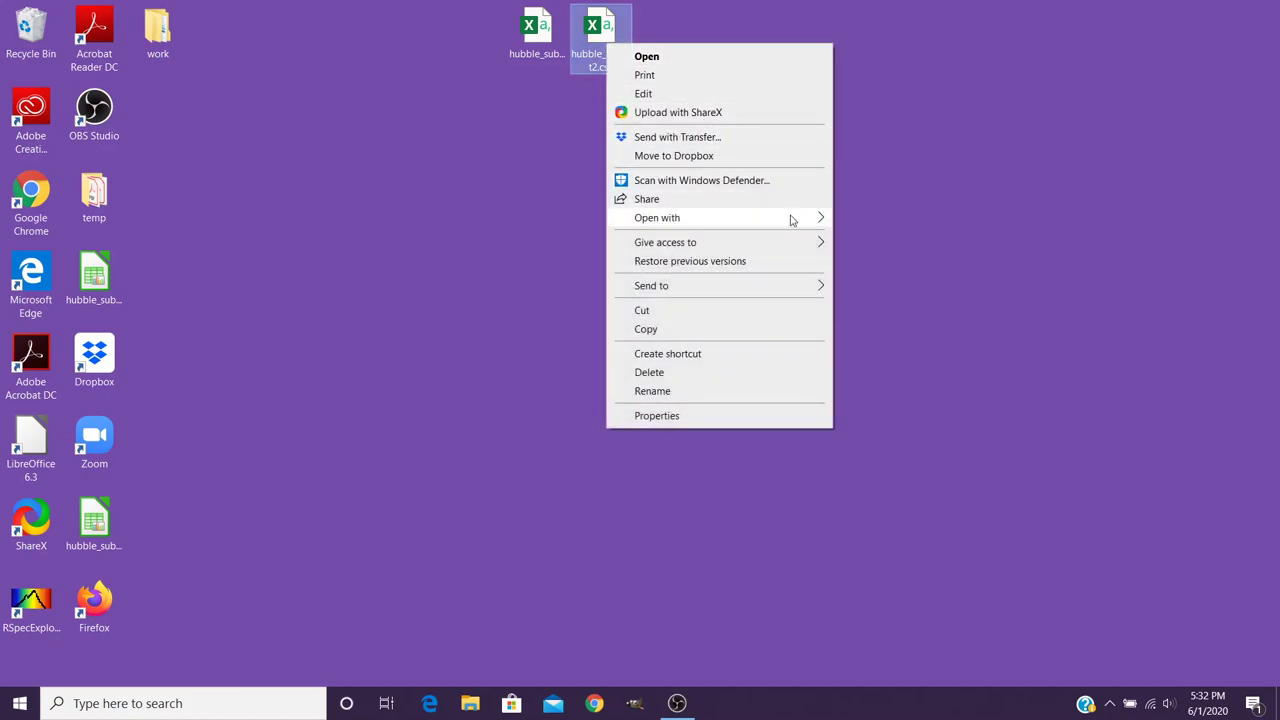
pyautogui.moveTo(792, 219)
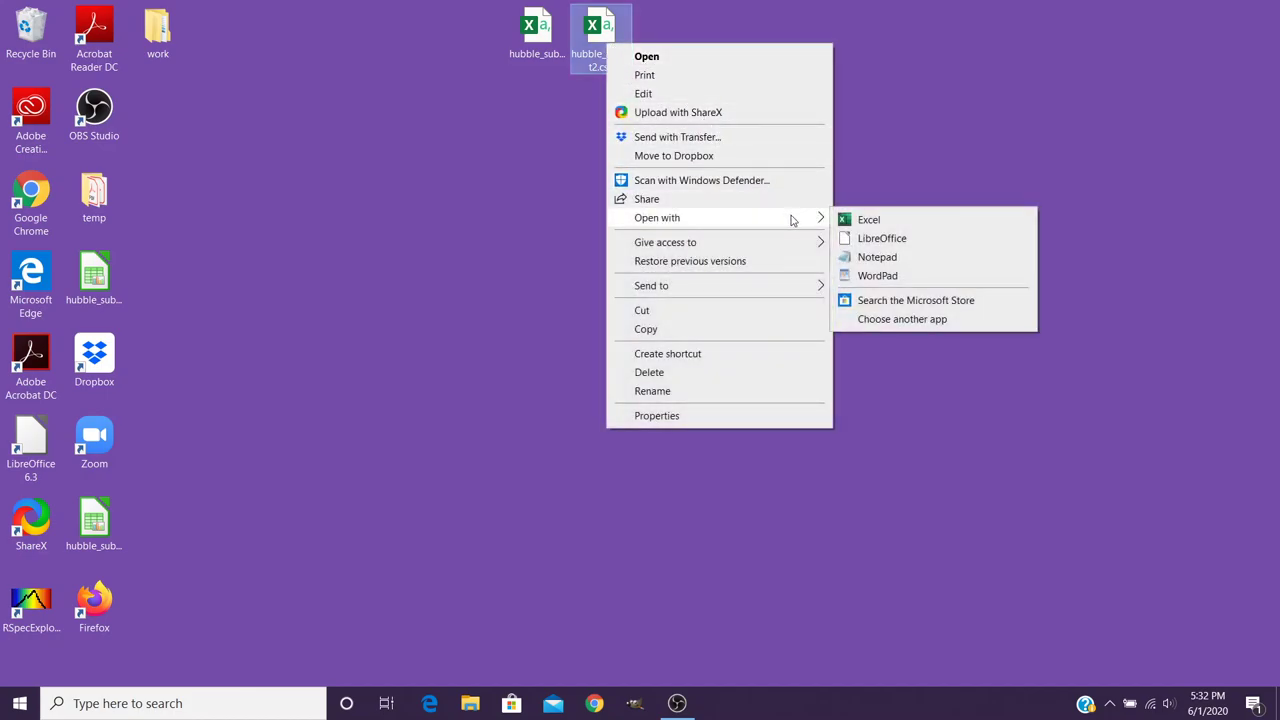
pyautogui.click(870, 240)
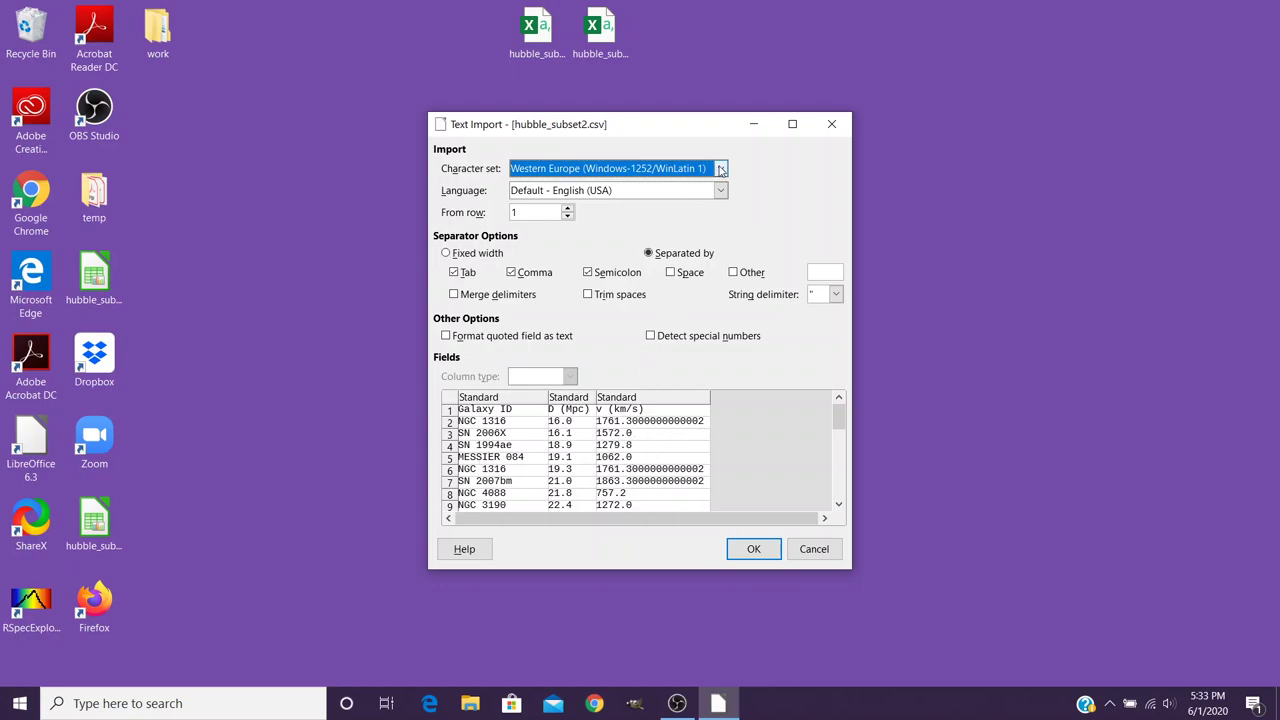
# Import the CSV keeping the Western Europe (Windows-1252) character set.
pyautogui.click(721, 169)
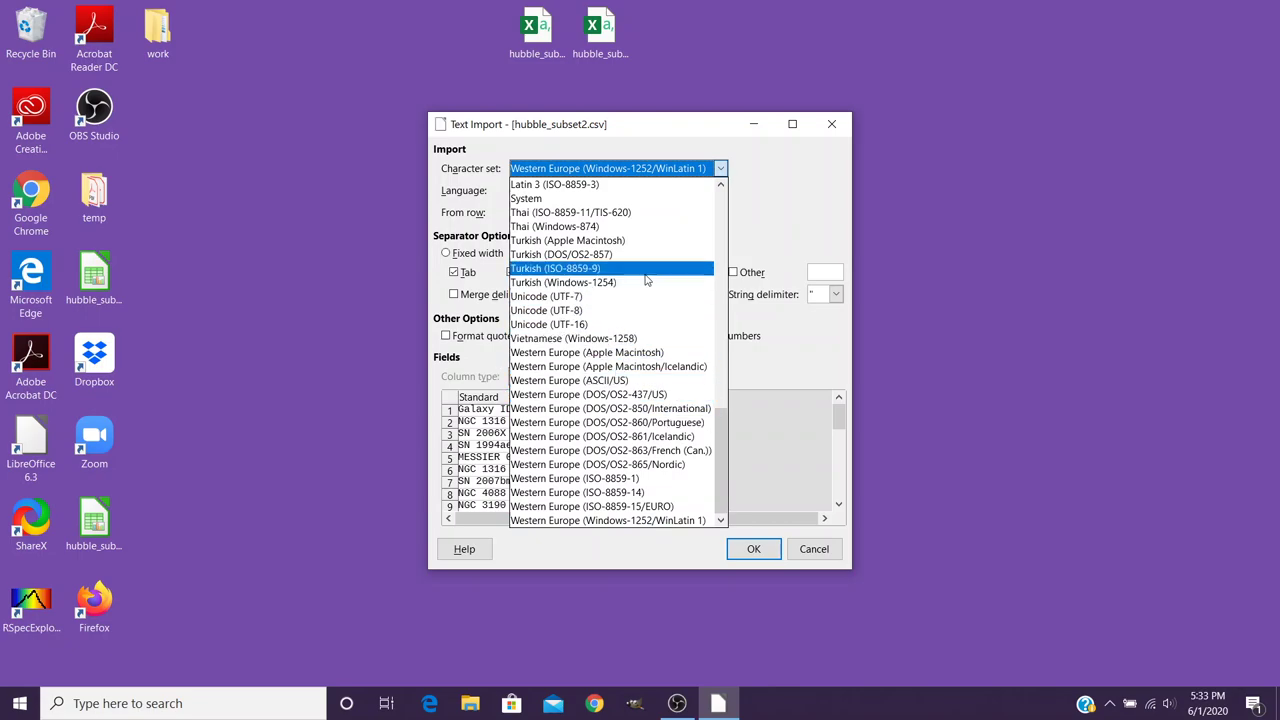
pyautogui.click(783, 210)
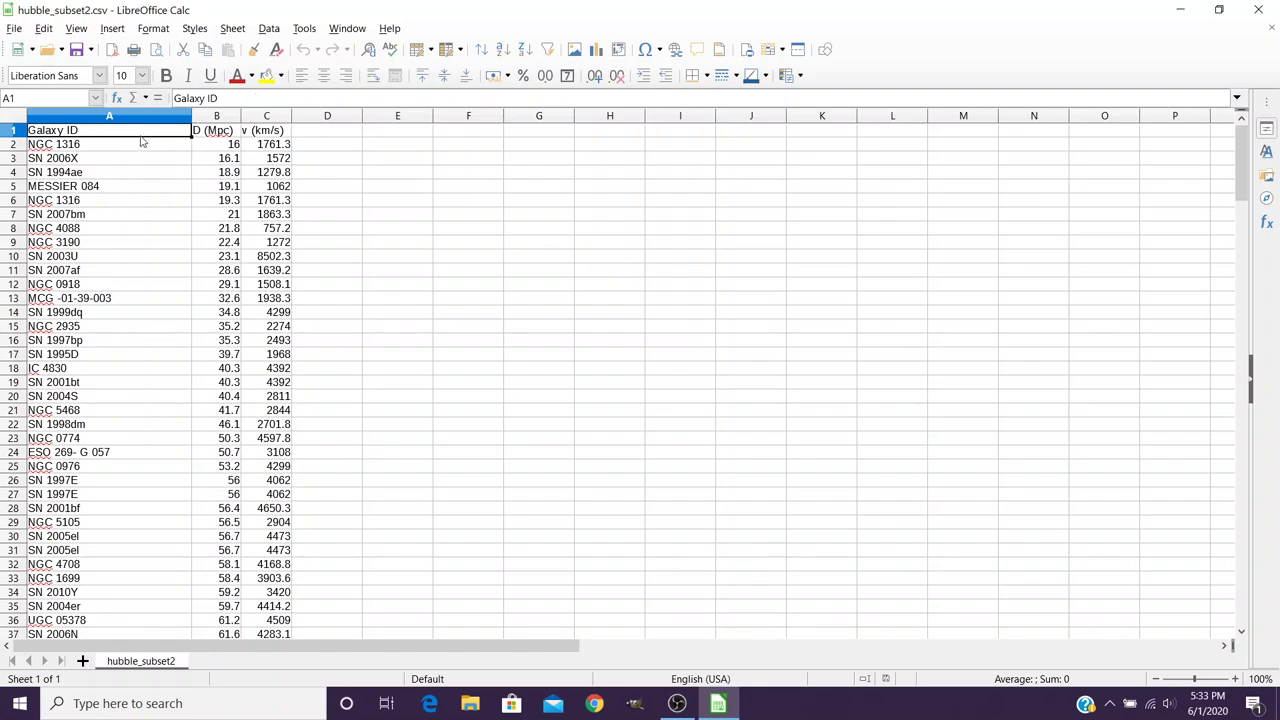
# Select columns B and C, which hold the D (Mpc) and v (km/s) data.
pyautogui.click(220, 139)
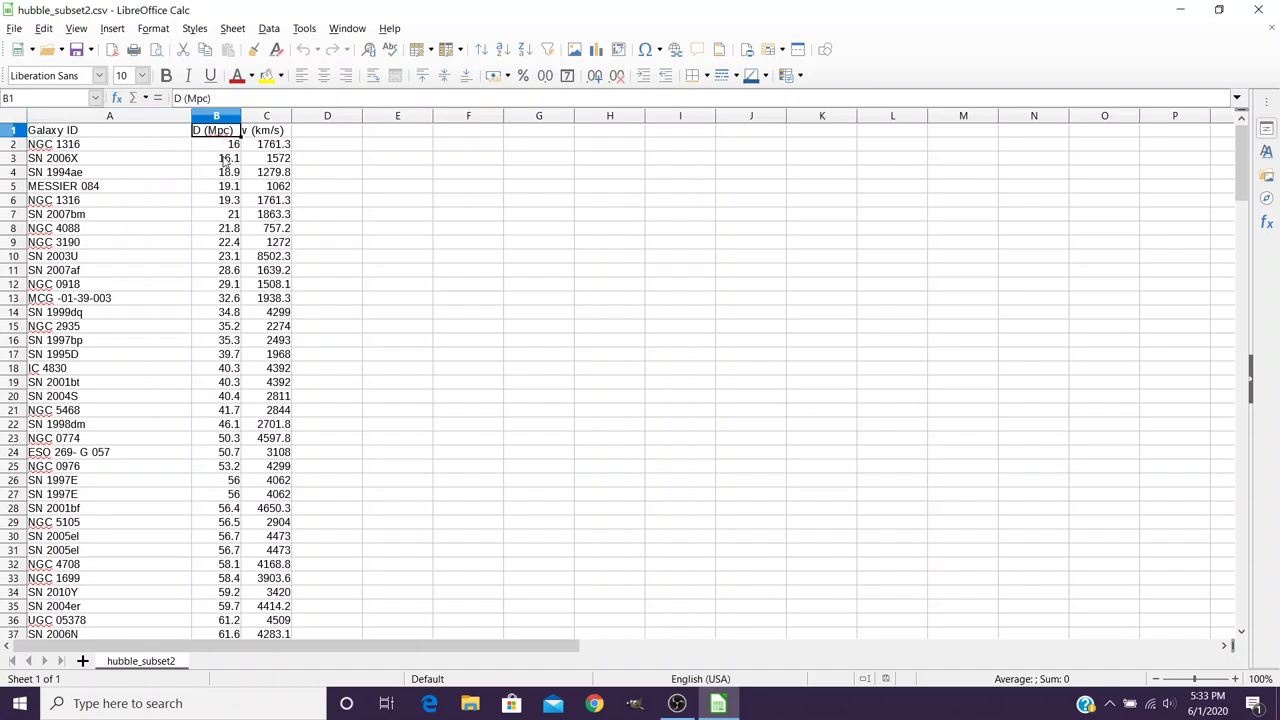
pyautogui.click(268, 133)
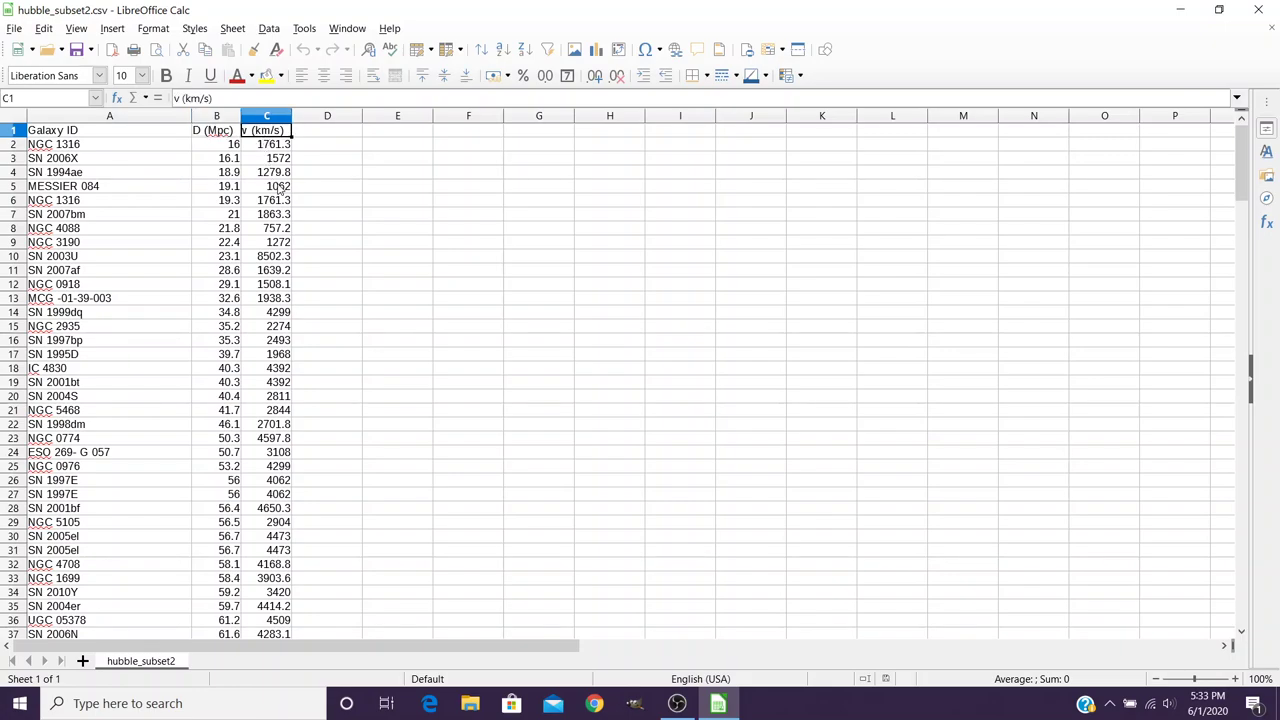
pyautogui.click(236, 147)
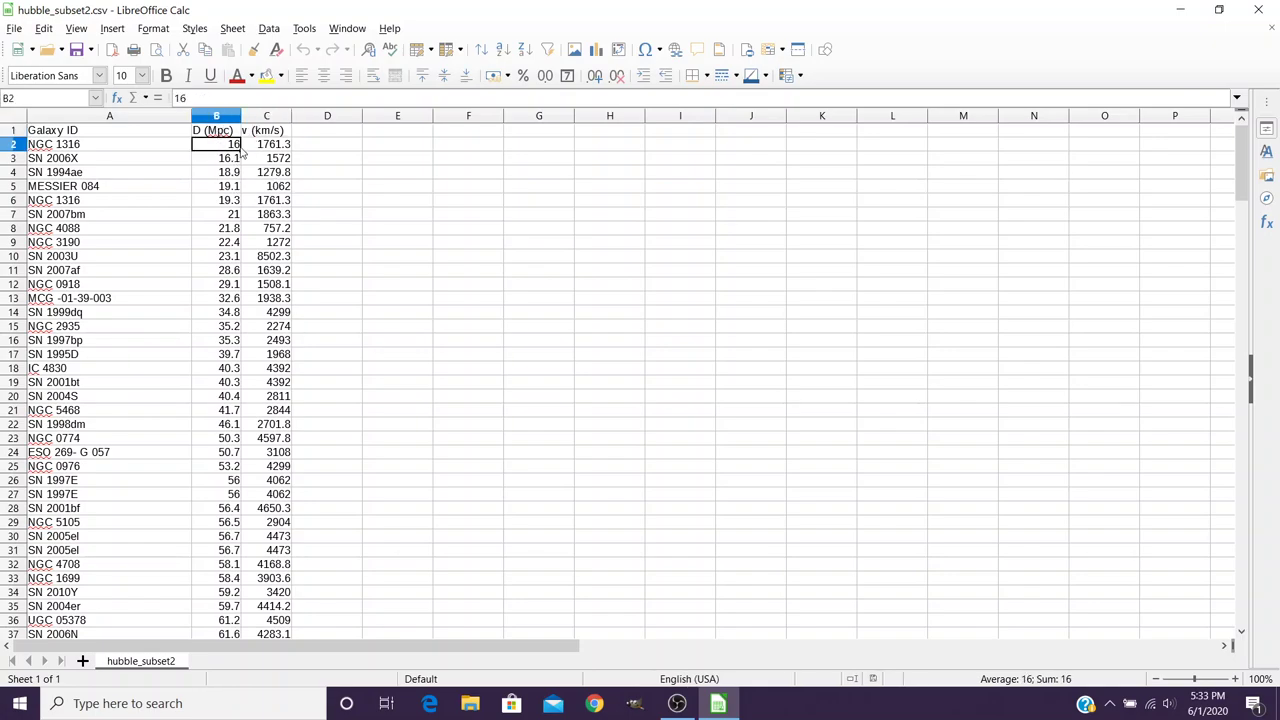
pyautogui.moveTo(241, 150); pyautogui.dragTo(250, 159)
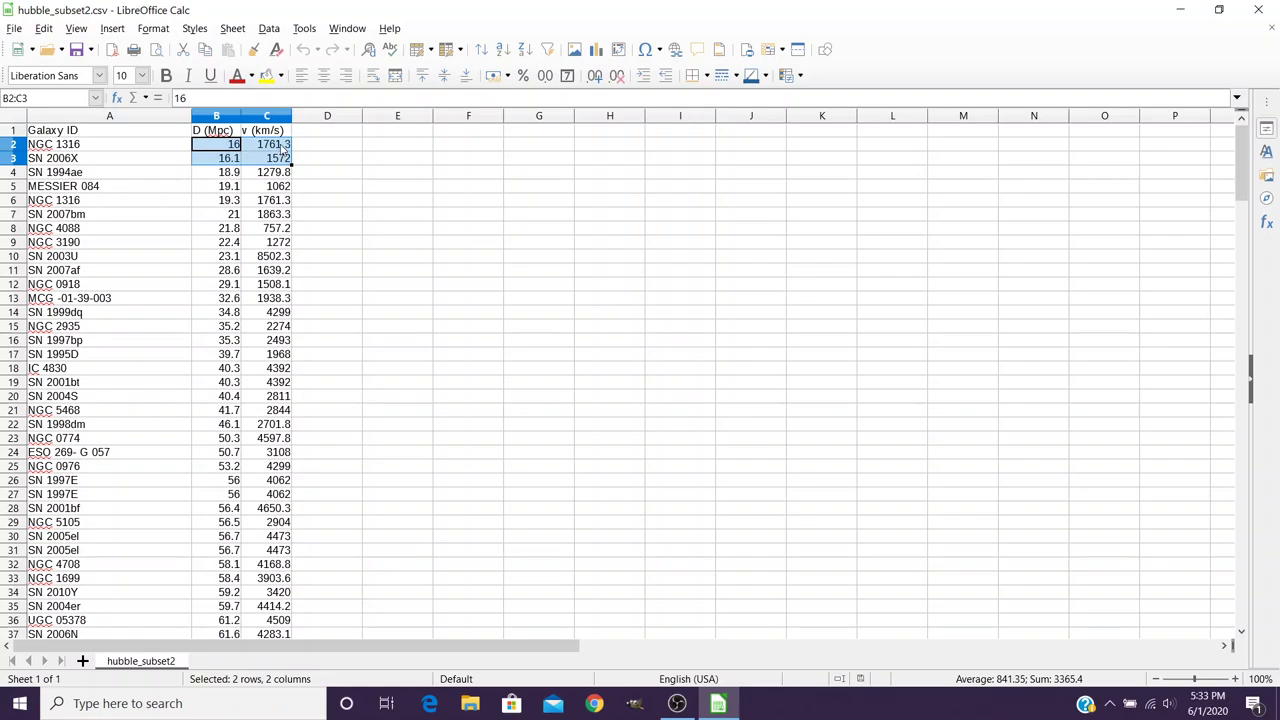
pyautogui.click(303, 145)
pyautogui.click(228, 119)
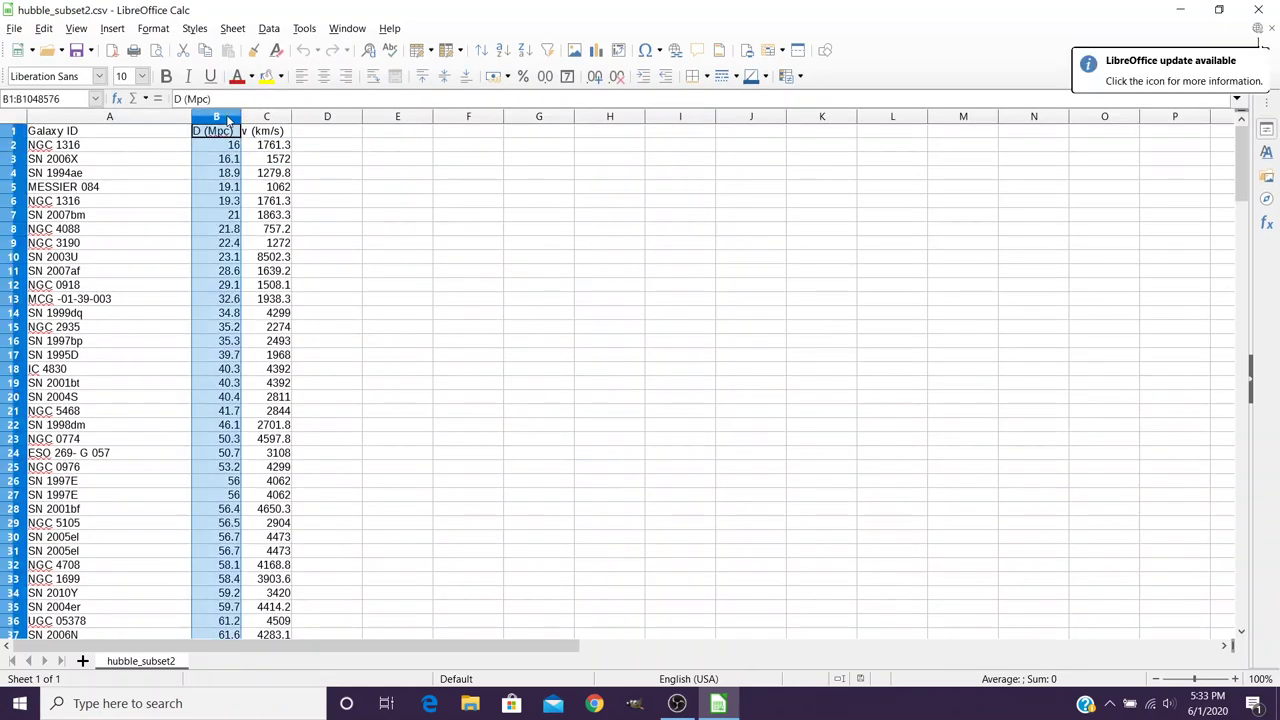
pyautogui.moveTo(228, 119); pyautogui.dragTo(246, 120)
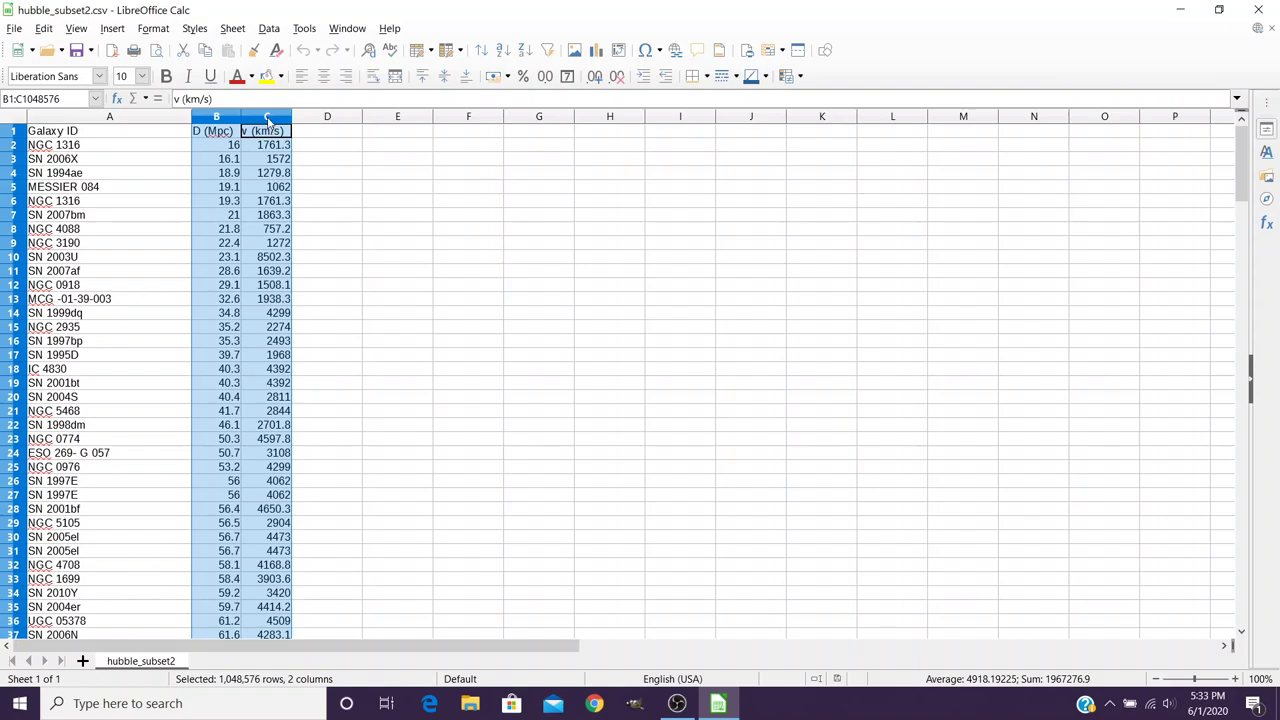
# Insert an XY (Scatter) chart of the selected D (Mpc) and v (km/s) columns.
pyautogui.click(112, 29)
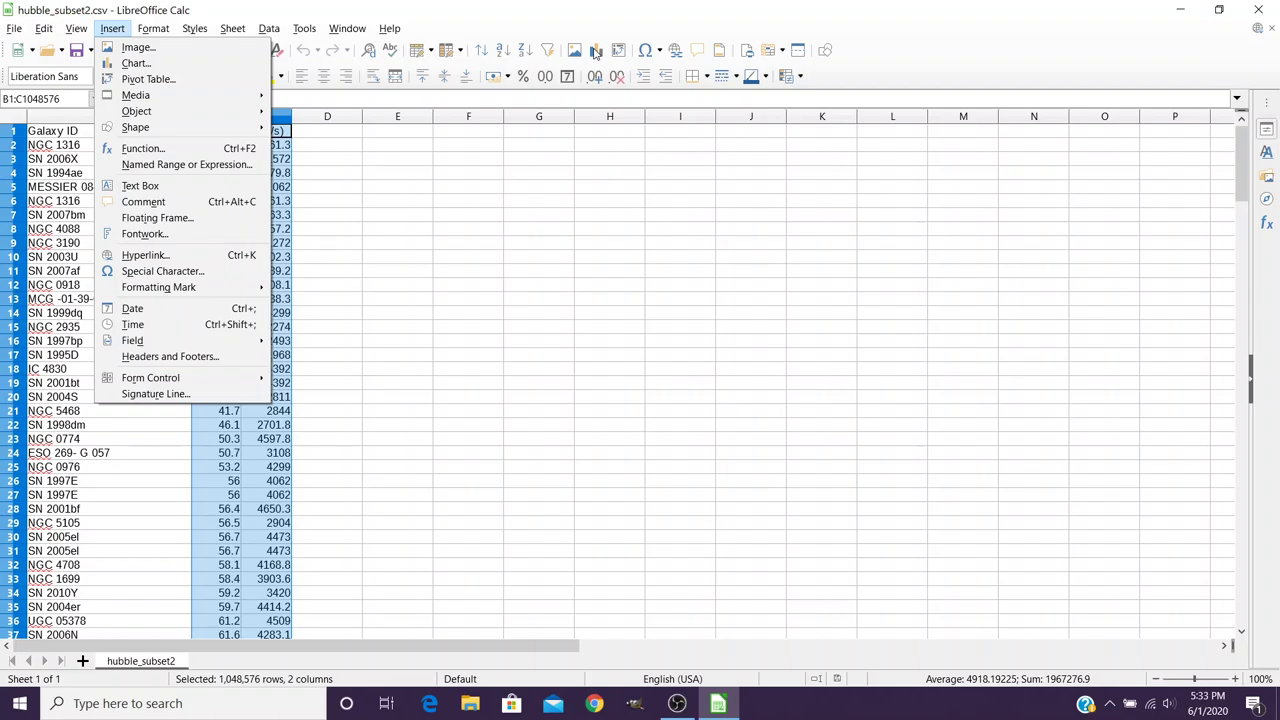
pyautogui.click(208, 64)
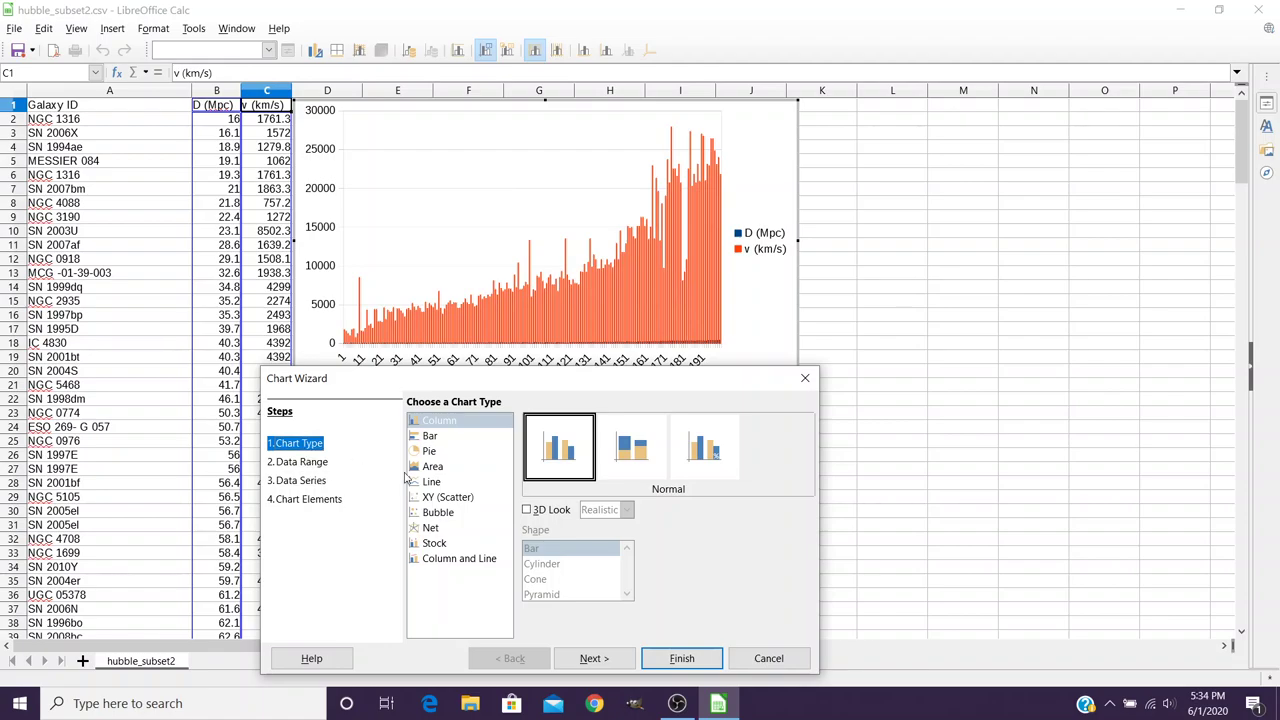
pyautogui.click(452, 500)
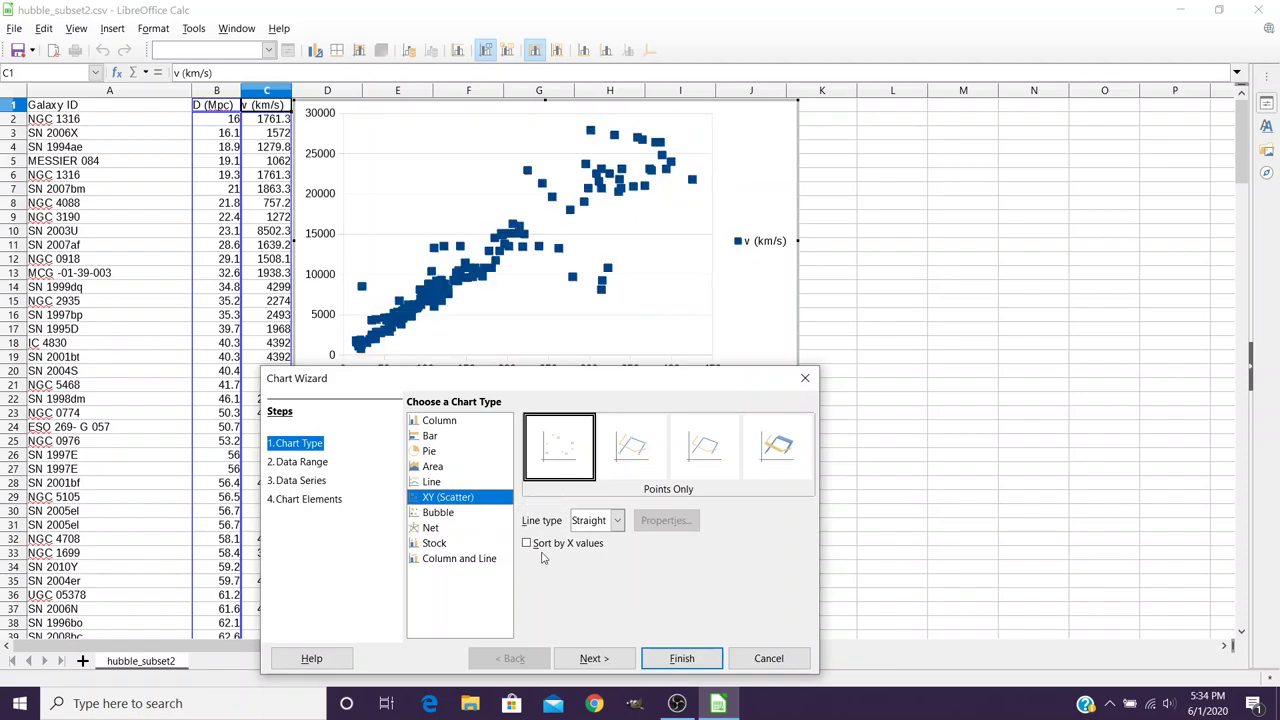
pyautogui.click(687, 661)
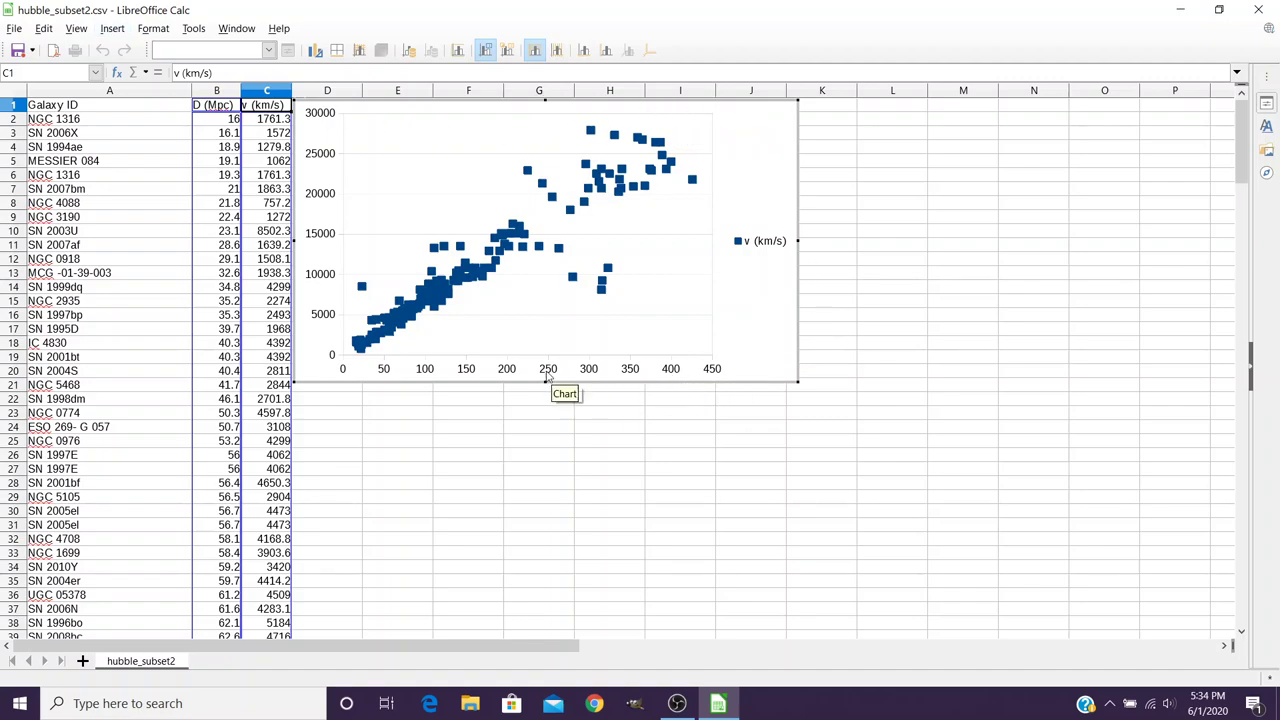
# Reselect the scatter chart and enter its edit mode to add chart elements.
pyautogui.click(466, 448)
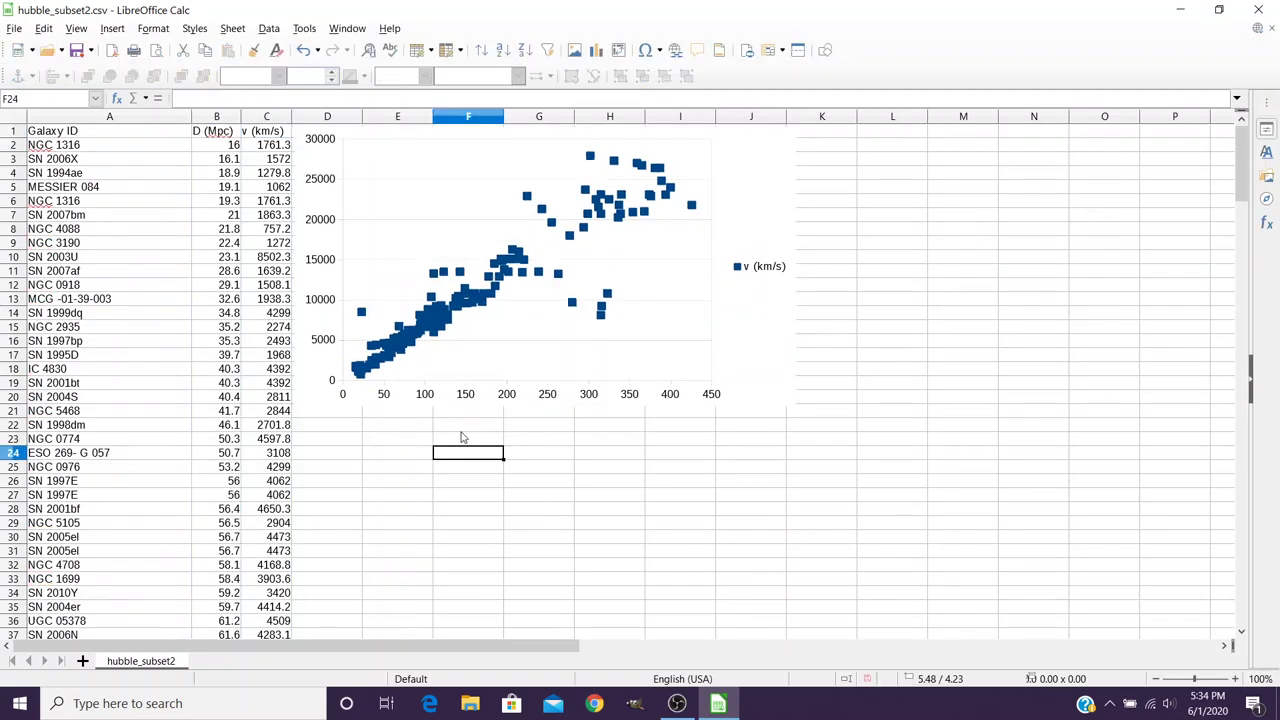
pyautogui.click(425, 364)
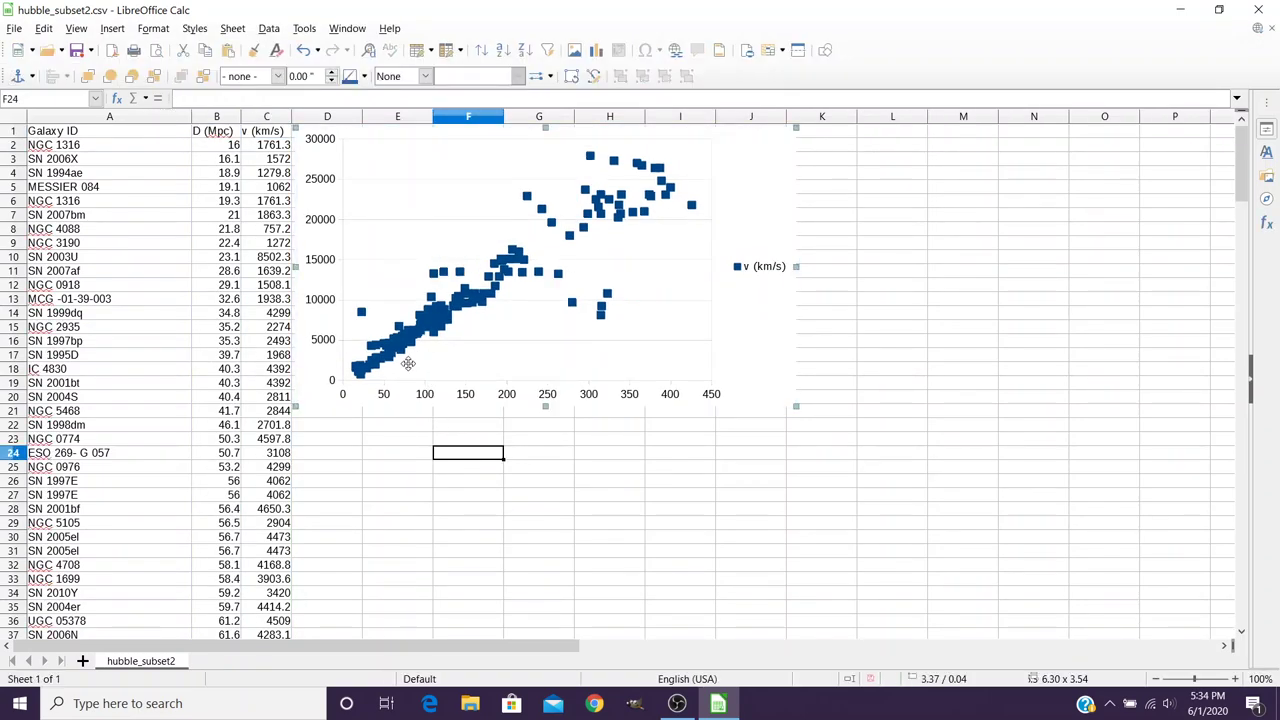
pyautogui.doubleClick(315, 370)
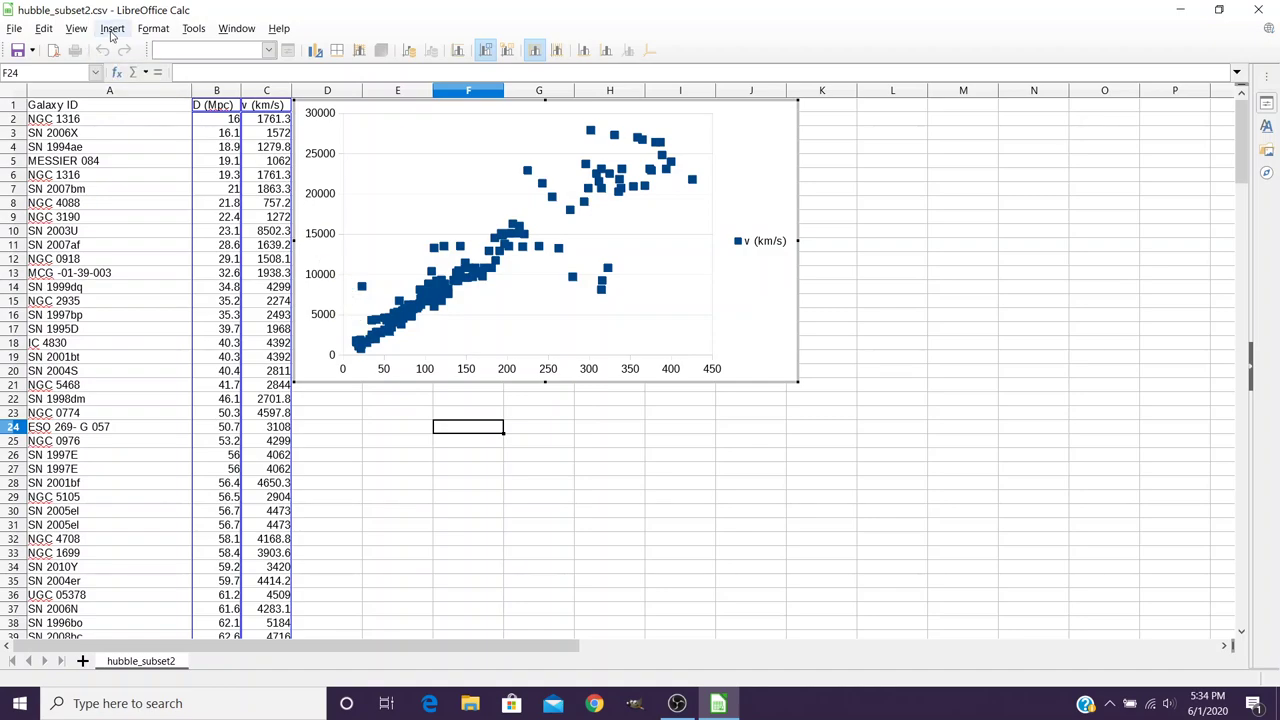
pyautogui.click(112, 29)
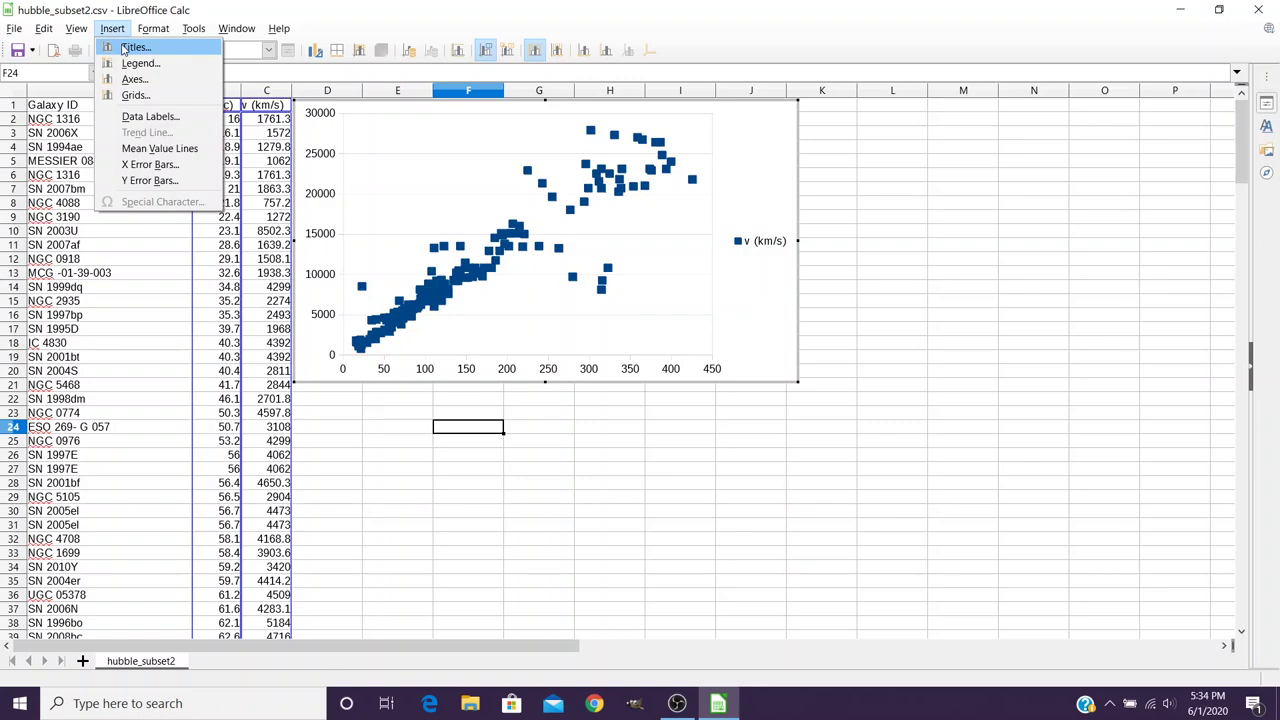
# Title the chart Hubble's Law, with X axis Distance (Mpc) and Y axis velocity (km/s).
pyautogui.click(135, 47)
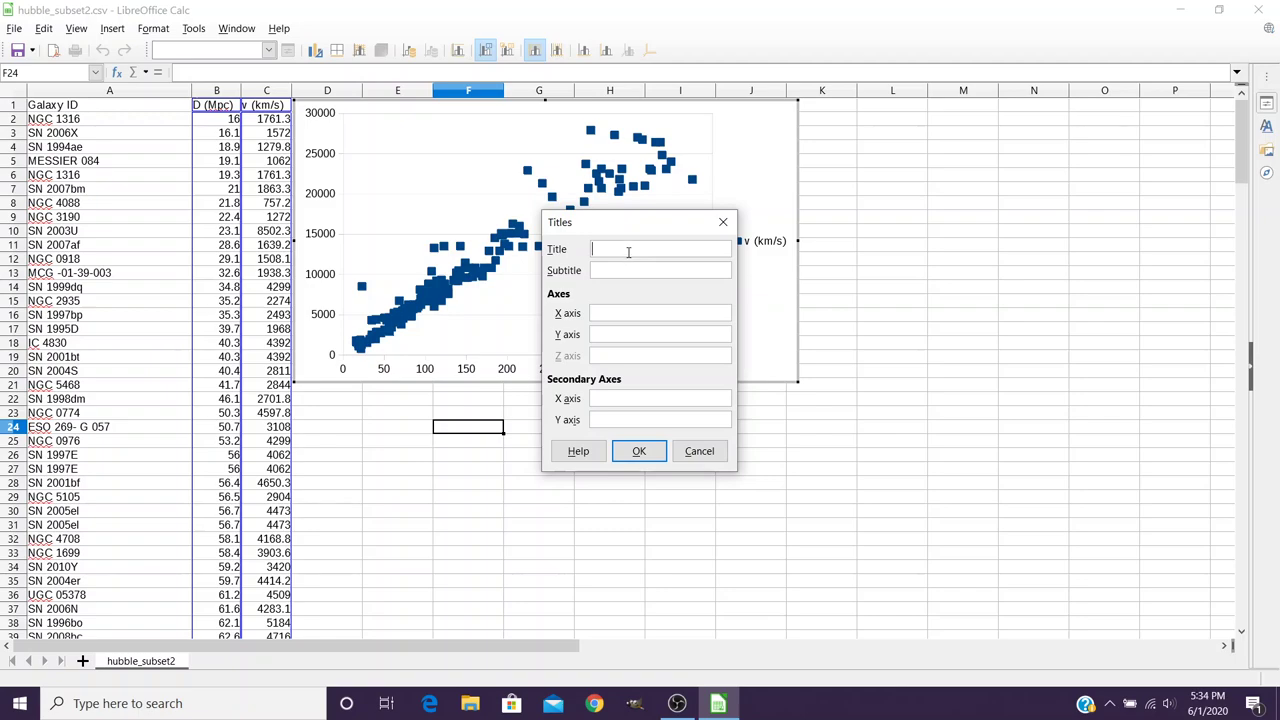
pyautogui.write("Hubble's Law")
pyautogui.click(632, 315)
pyautogui.write('Distance (Mpc)')
pyautogui.click(610, 334)
pyautogui.write('velco')
pyautogui.write('ty ')
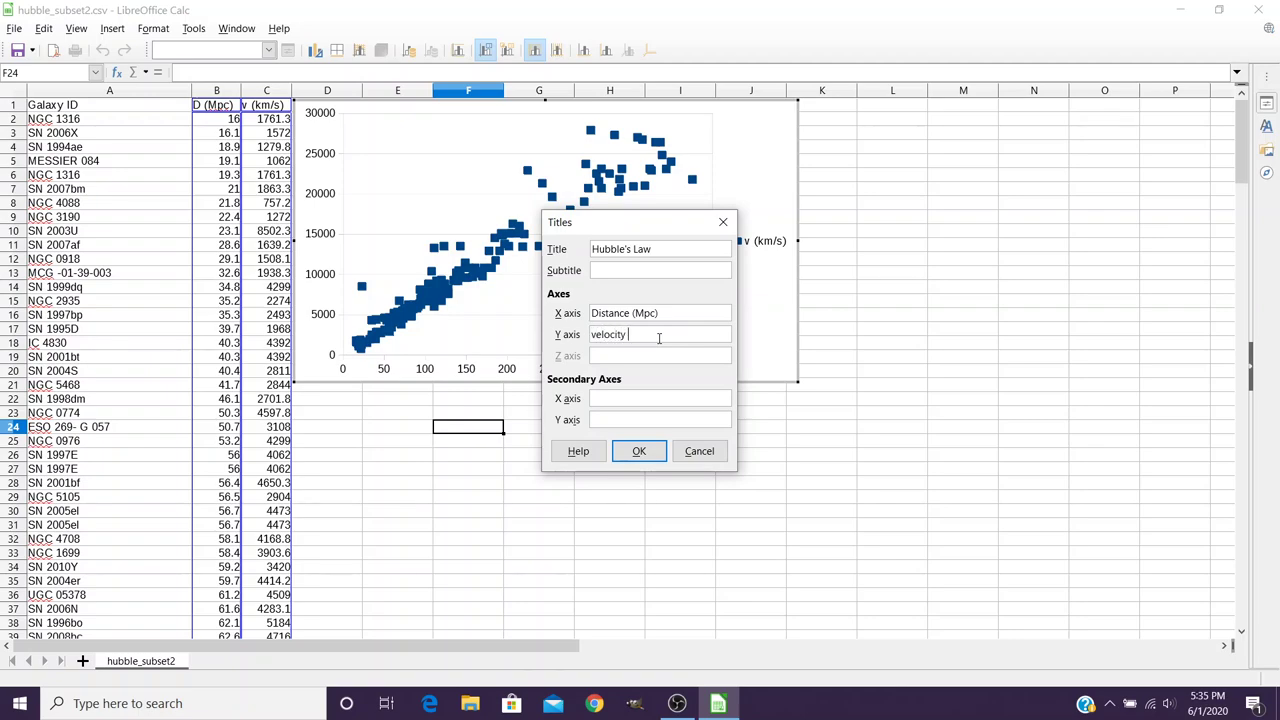
pyautogui.write('(km/s)')
pyautogui.click(646, 452)
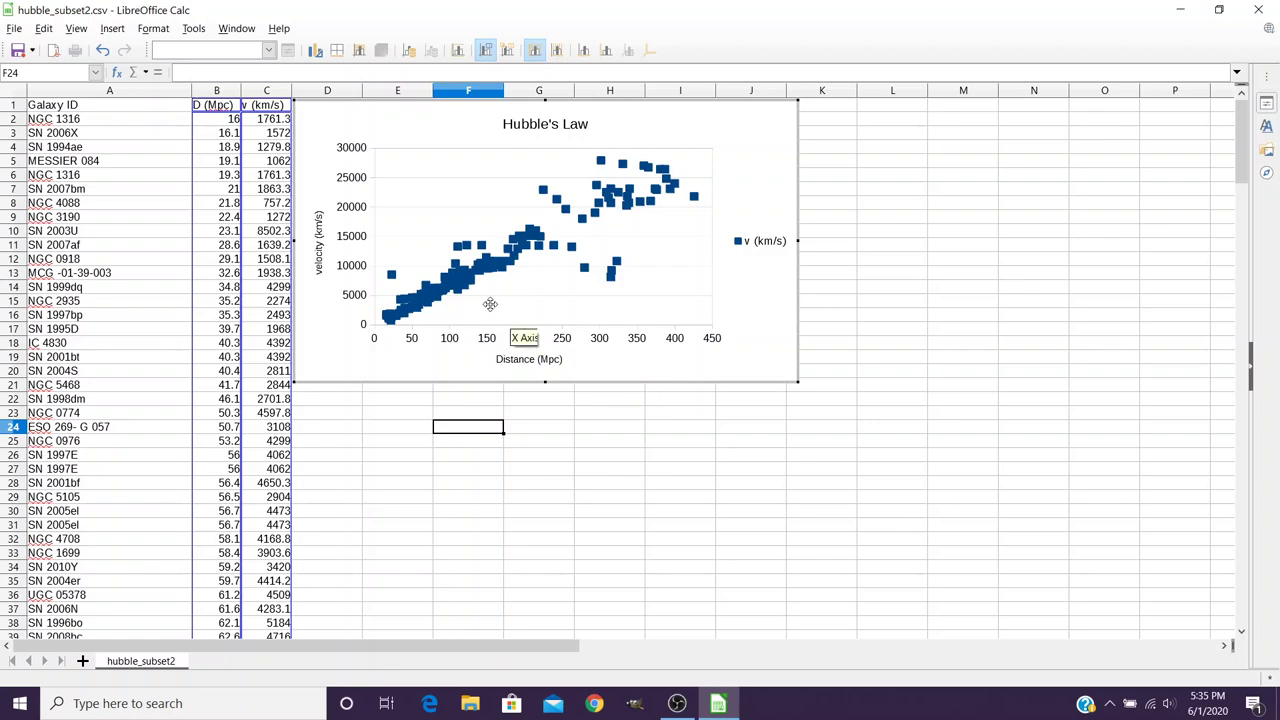
# Add major X, minor X and minor Y gridlines, then enlarge the chart across columns D–L.
pyautogui.click(108, 30)
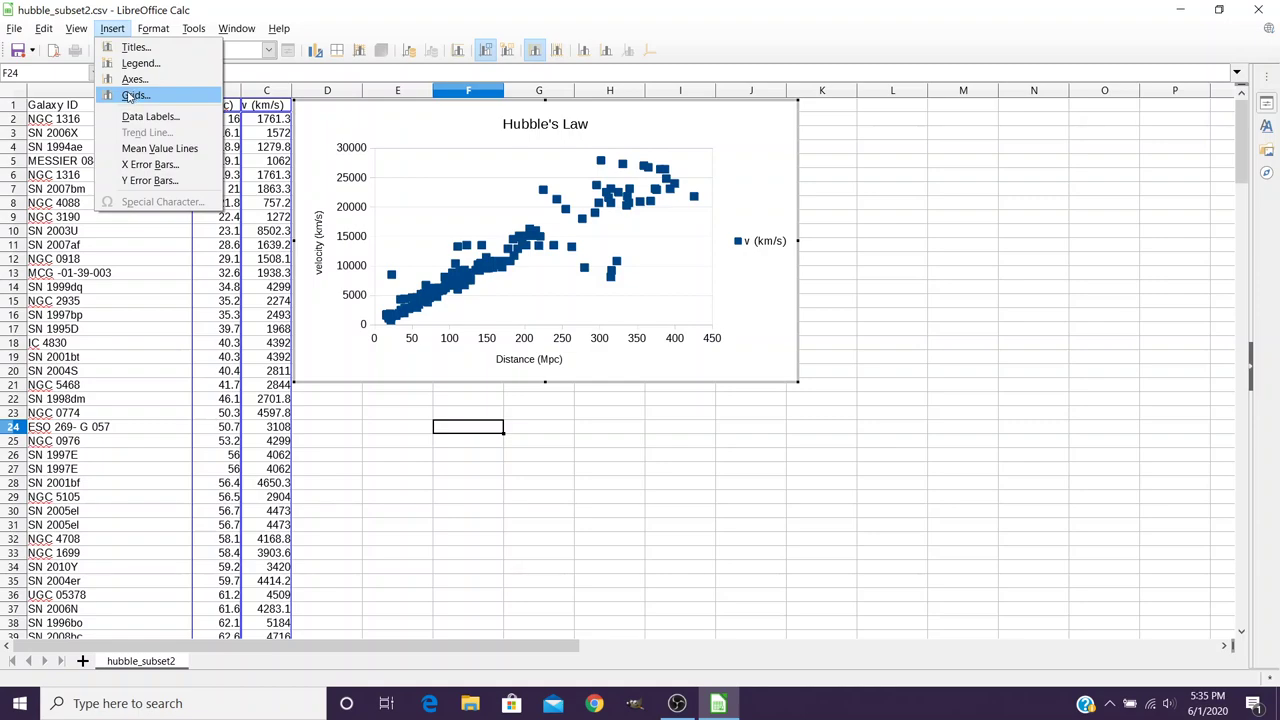
pyautogui.click(134, 95)
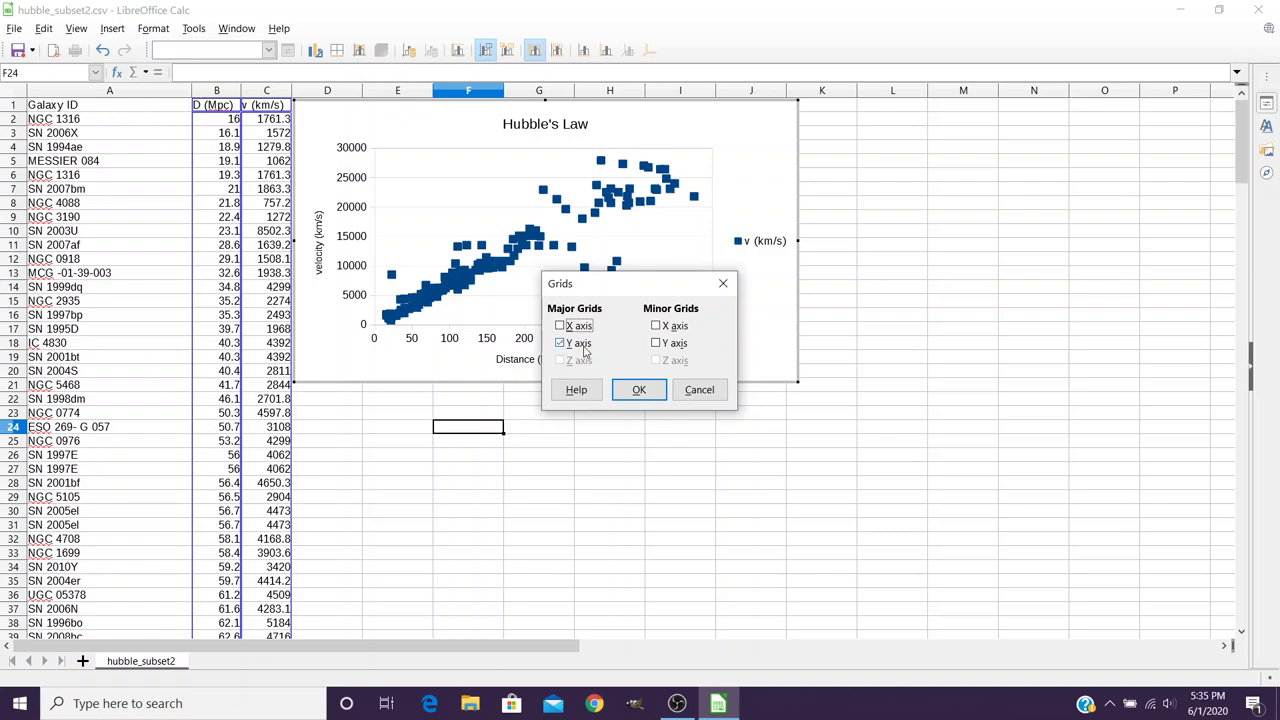
pyautogui.click(561, 328)
pyautogui.click(656, 327)
pyautogui.click(656, 344)
pyautogui.click(640, 394)
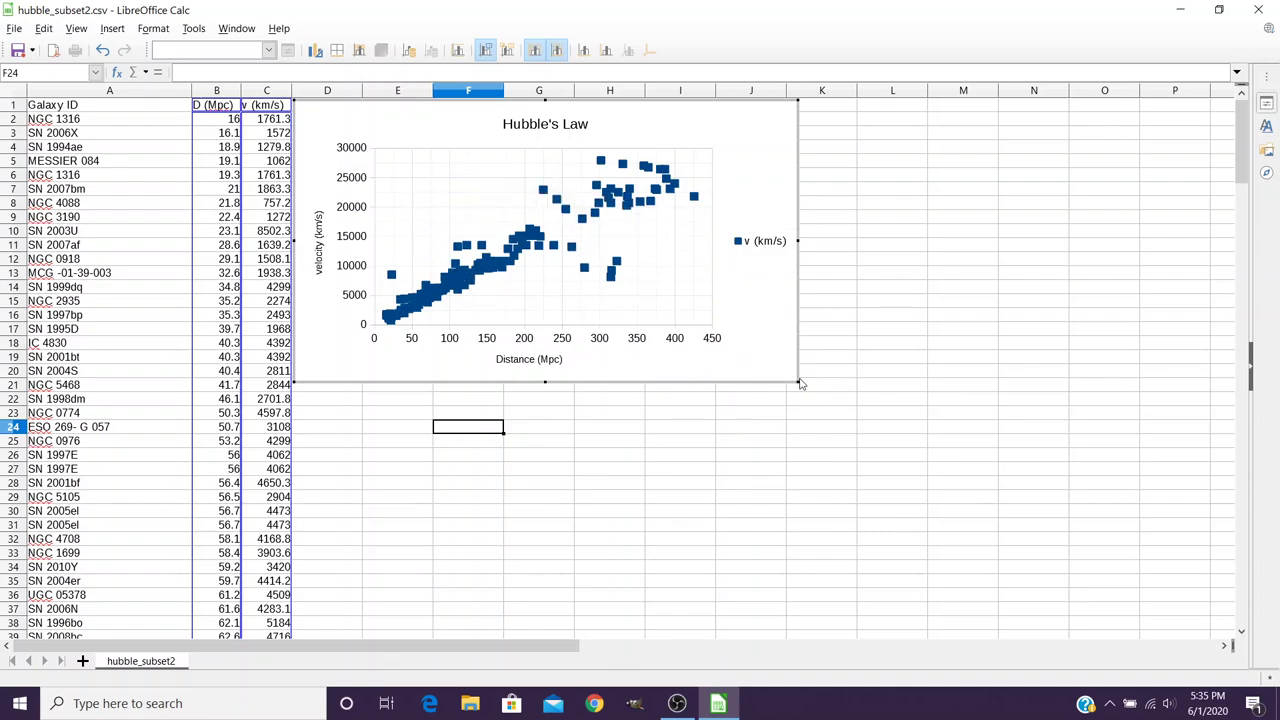
pyautogui.moveTo(797, 378); pyautogui.dragTo(934, 505)
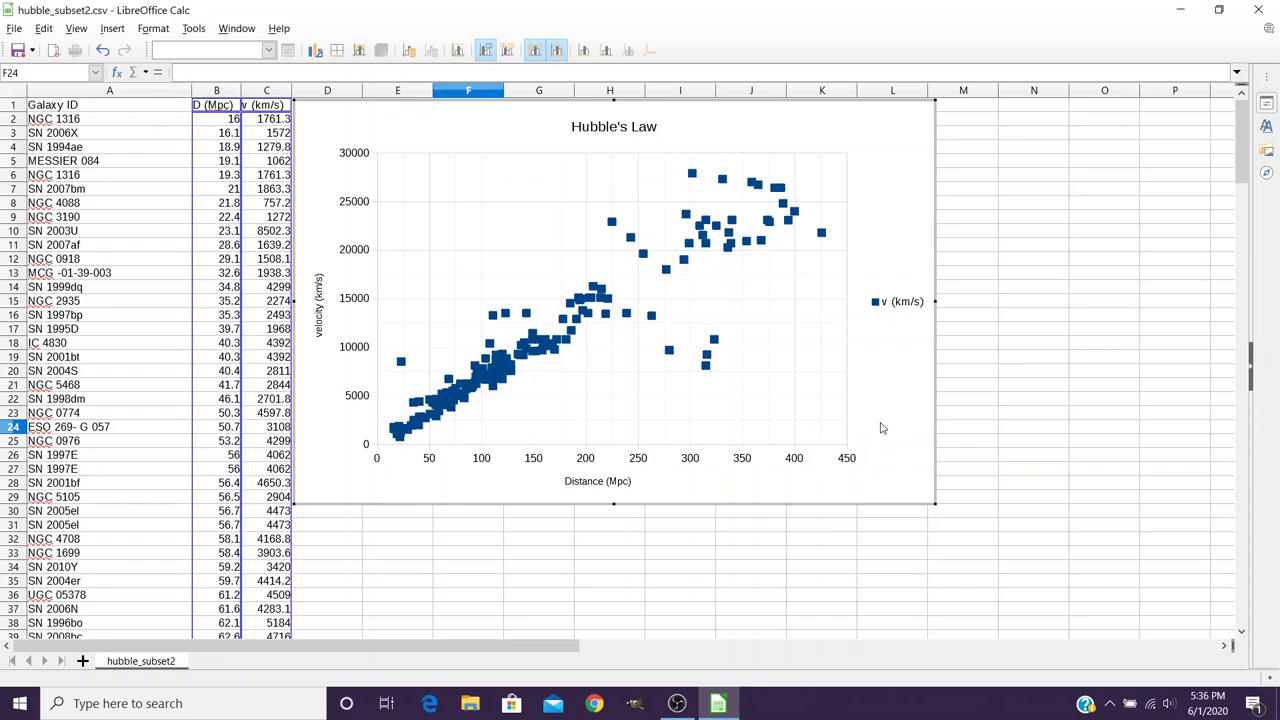
# Select the v (km/s) data series in the chart for adding a trend line.
pyautogui.click(112, 31)
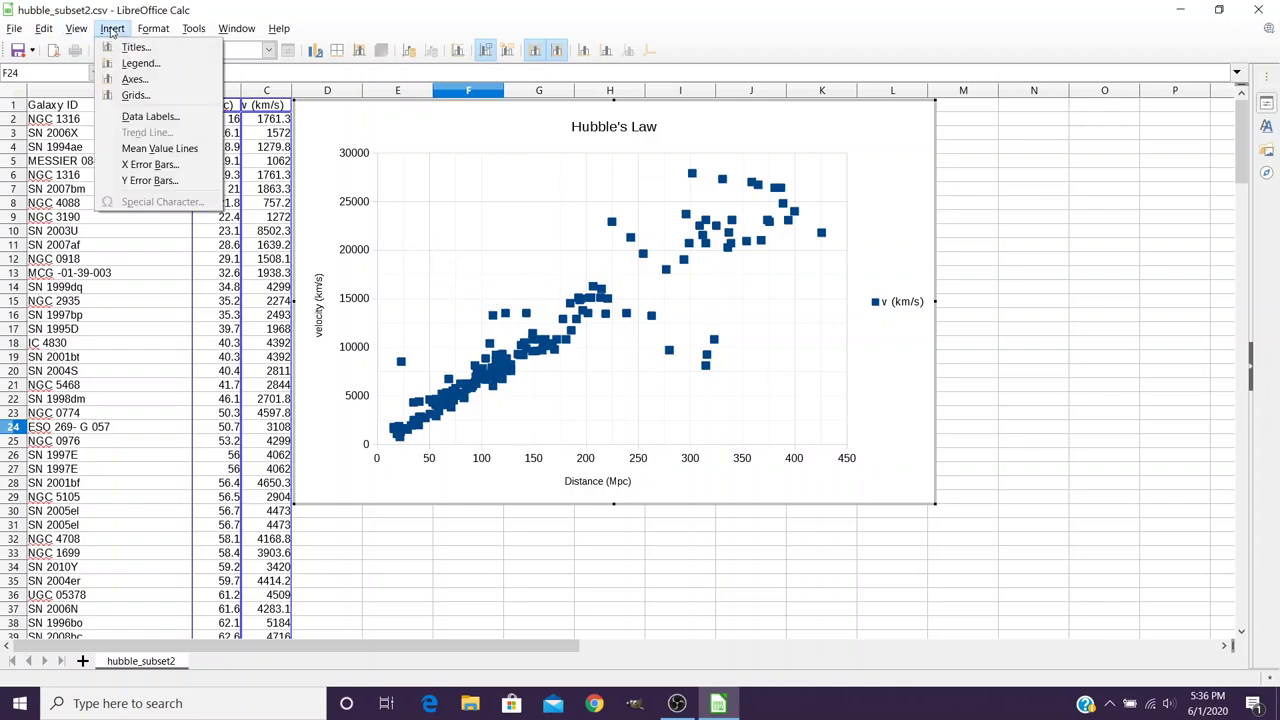
pyautogui.click(450, 398)
pyautogui.click(450, 405)
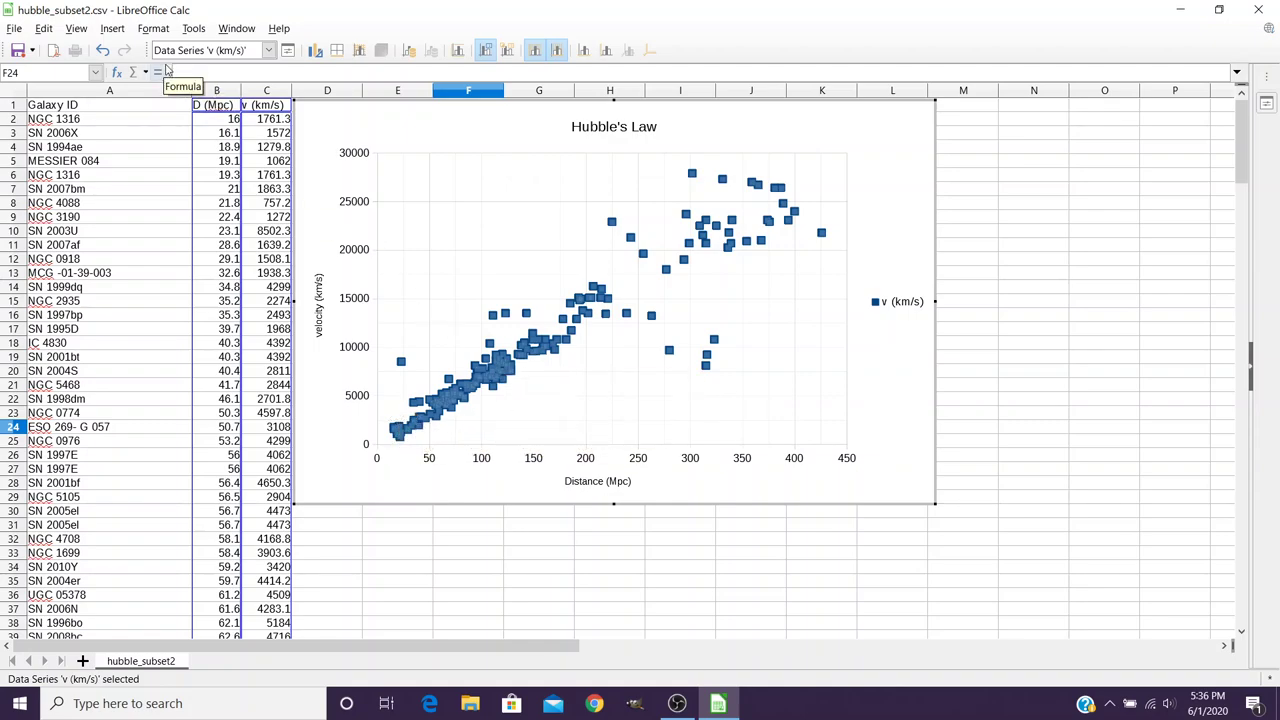
pyautogui.click(112, 28)
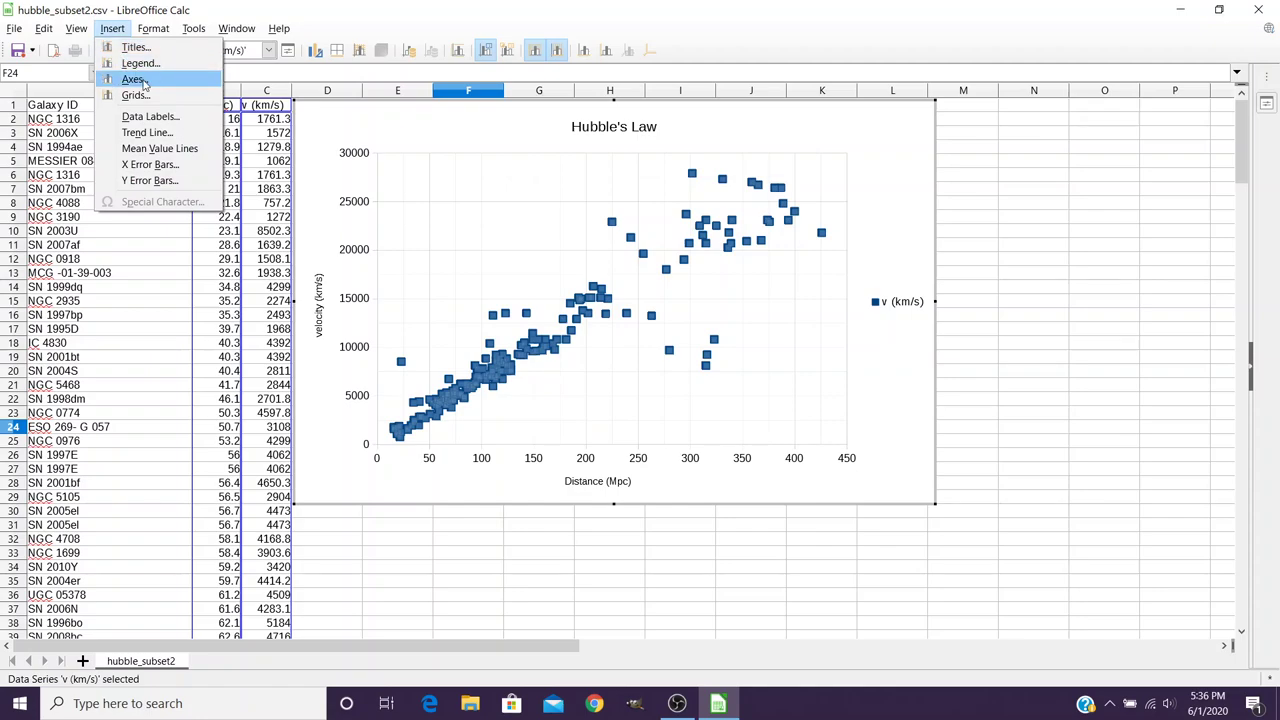
# Add a linear trend line forced through intercept 0, showing its equation with variables D and V.
pyautogui.click(147, 132)
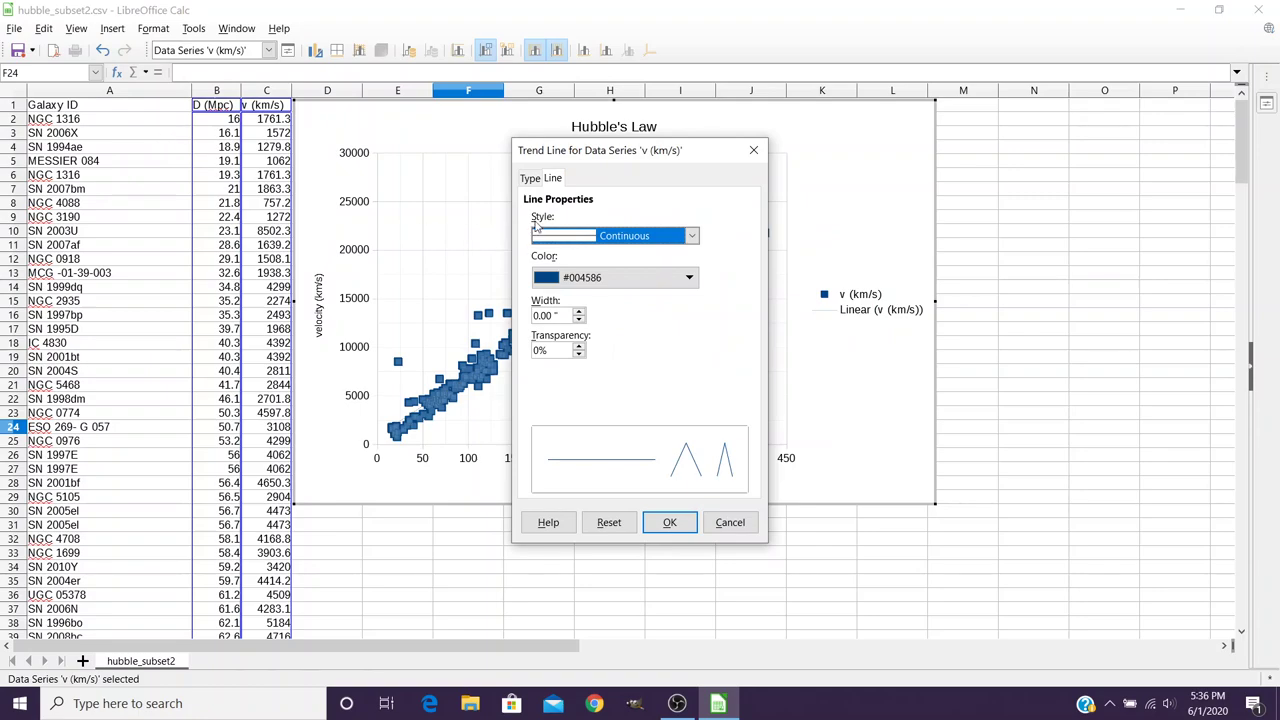
pyautogui.click(530, 179)
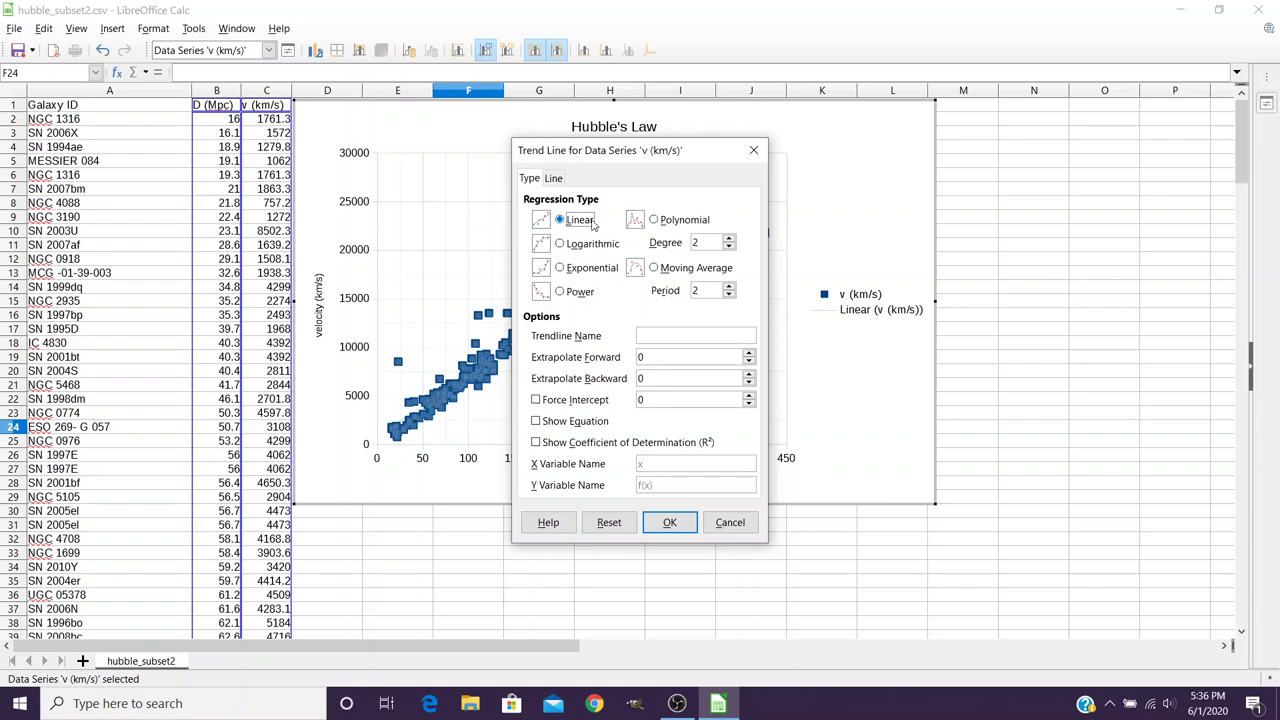
pyautogui.click(536, 400)
pyautogui.click(536, 421)
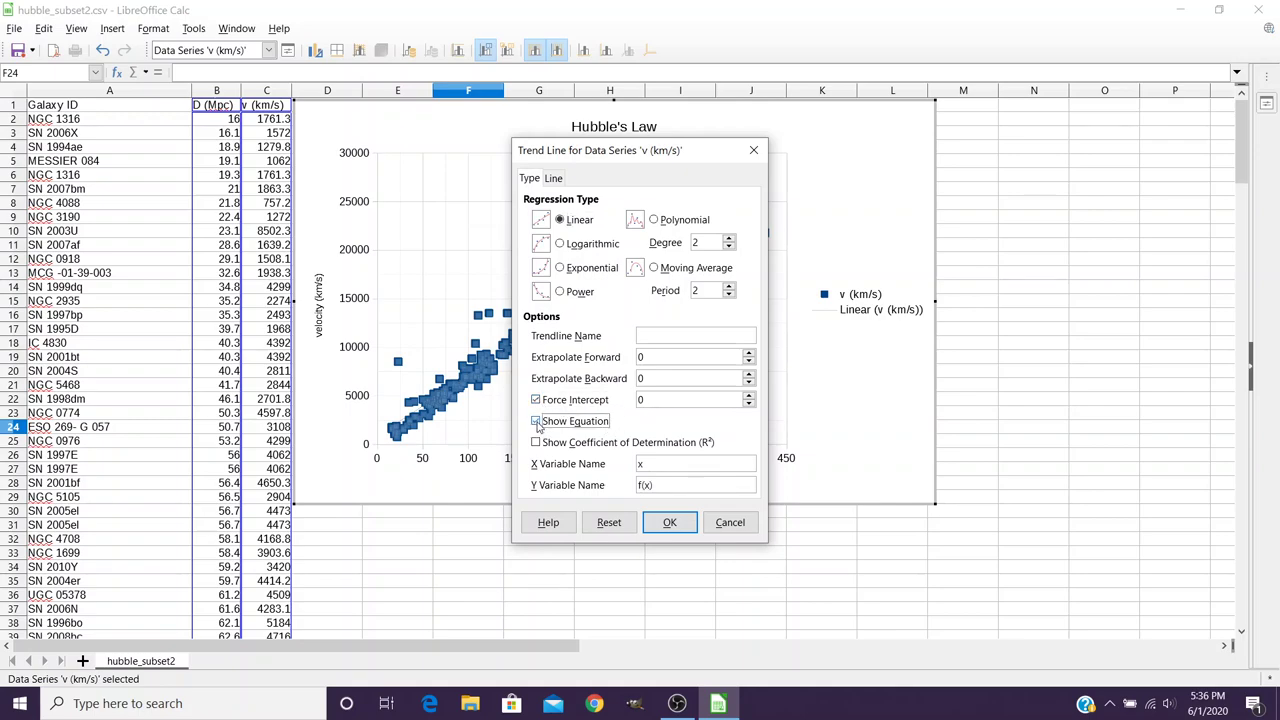
pyautogui.doubleClick(640, 463)
pyautogui.write('D')
pyautogui.moveTo(657, 485); pyautogui.dragTo(634, 487)
pyautogui.write('V')
# Apply the trend line so the chart displays V = 65.8149084612248 D.
pyautogui.click(674, 518)
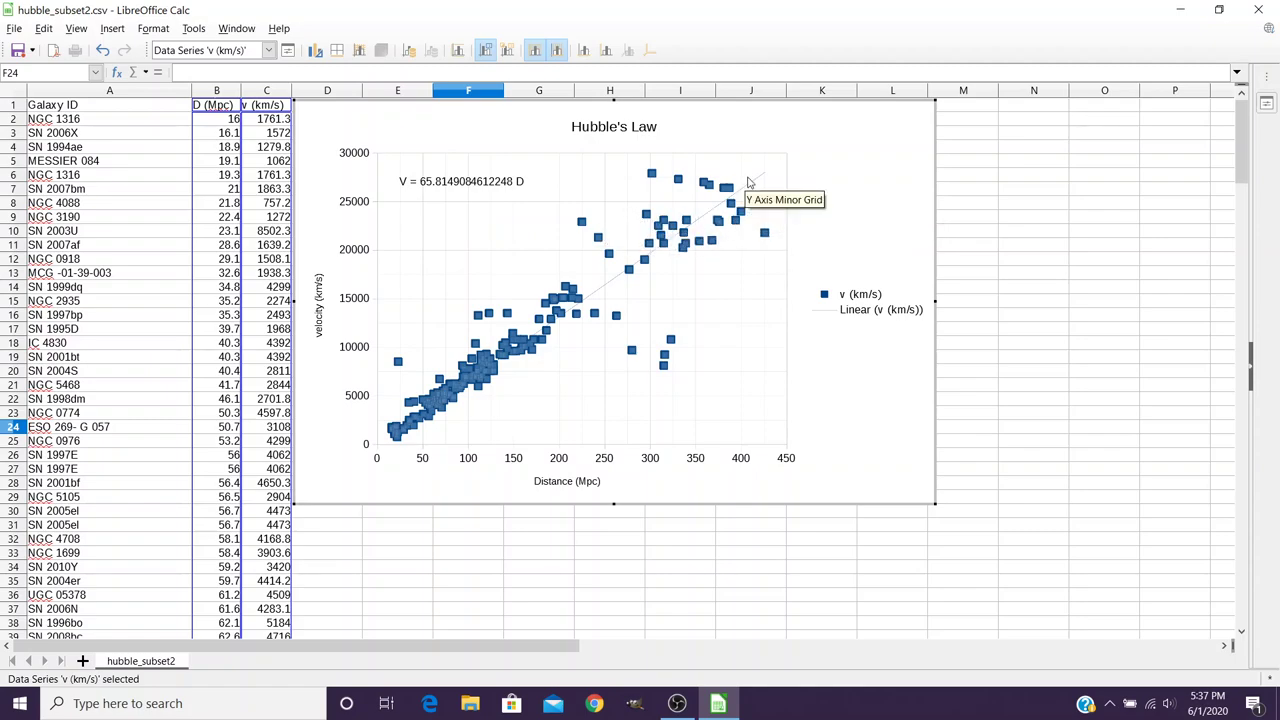
# Format the chart's trend line with Red colour and a 0.02" line width.
pyautogui.click(753, 181)
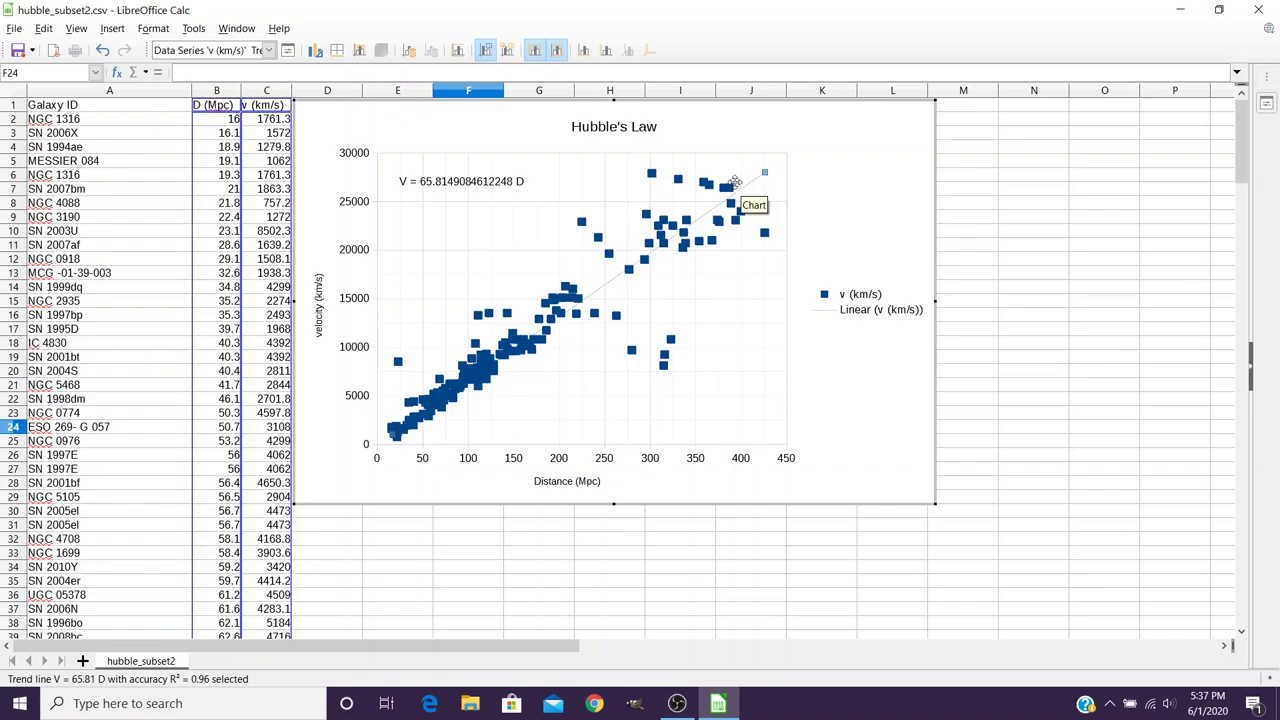
pyautogui.click(153, 29)
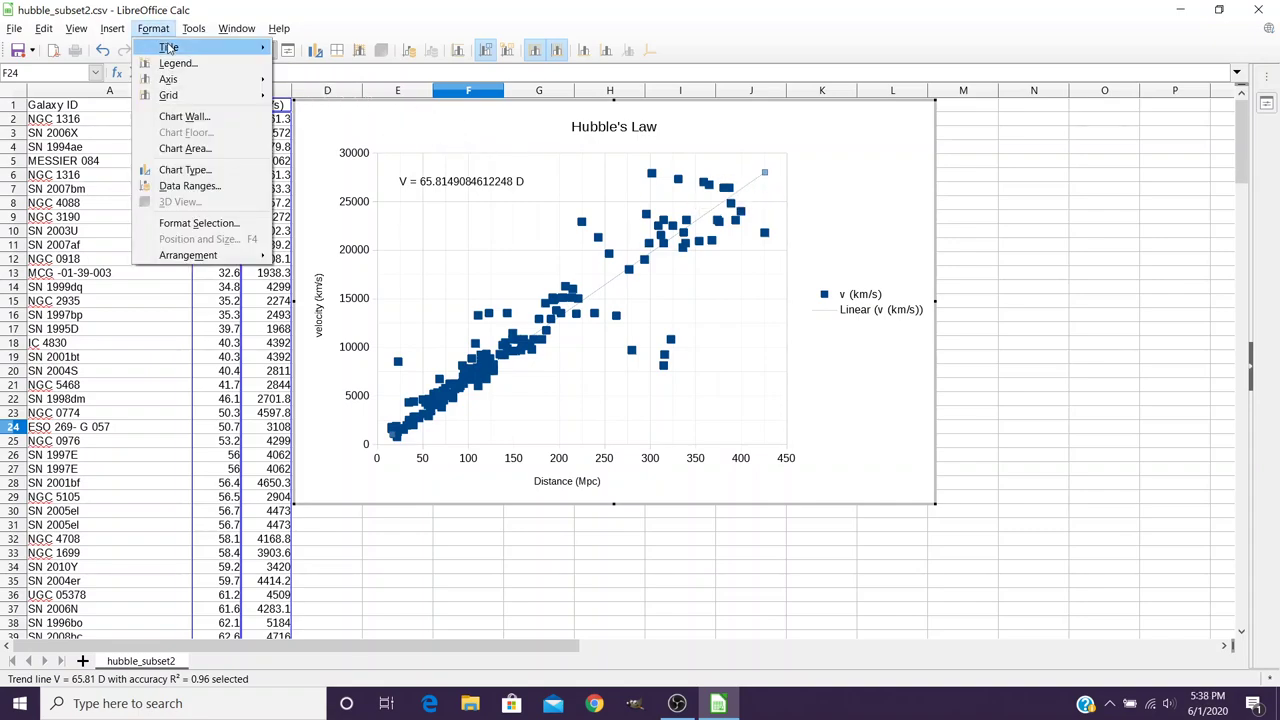
pyautogui.moveTo(195, 102)
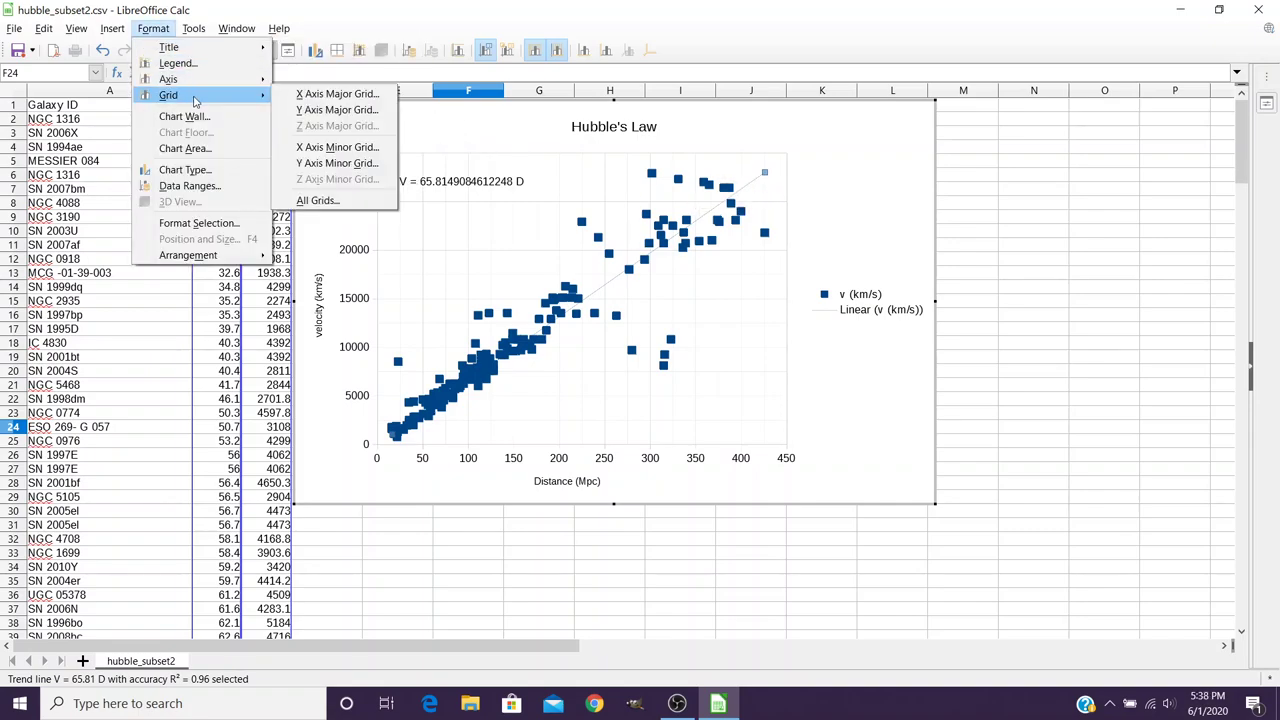
pyautogui.click(200, 223)
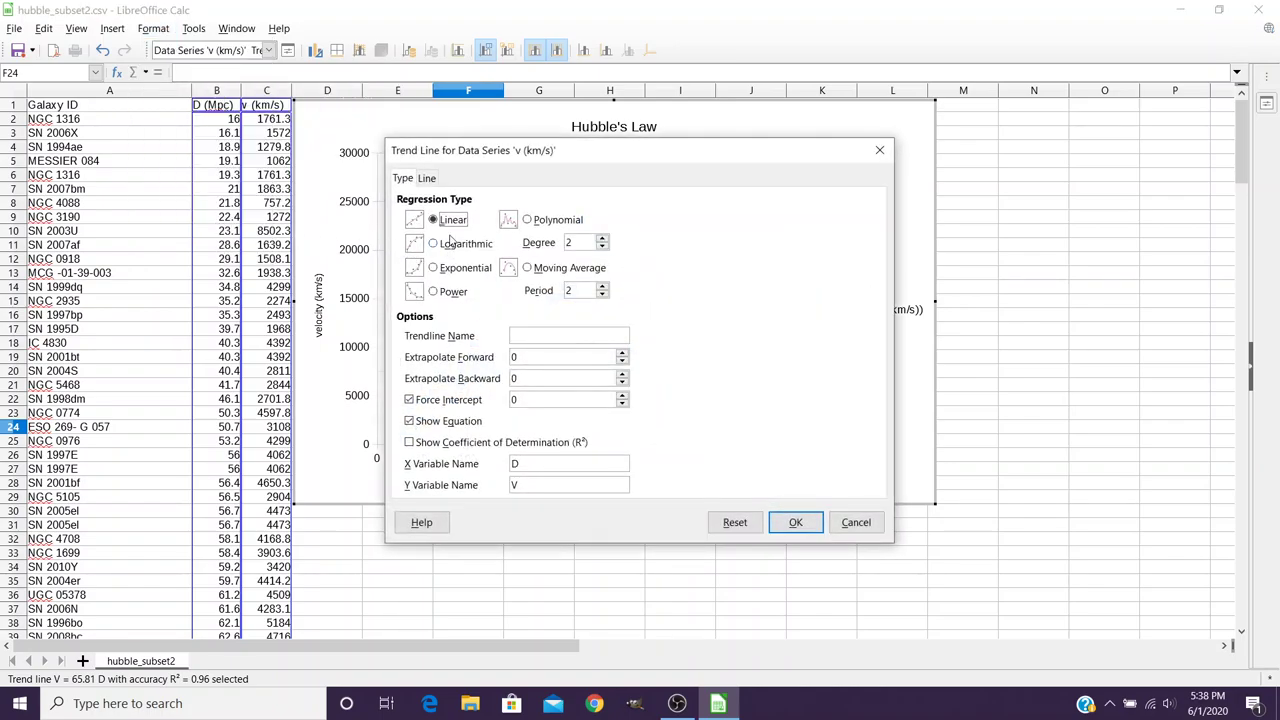
pyautogui.click(426, 180)
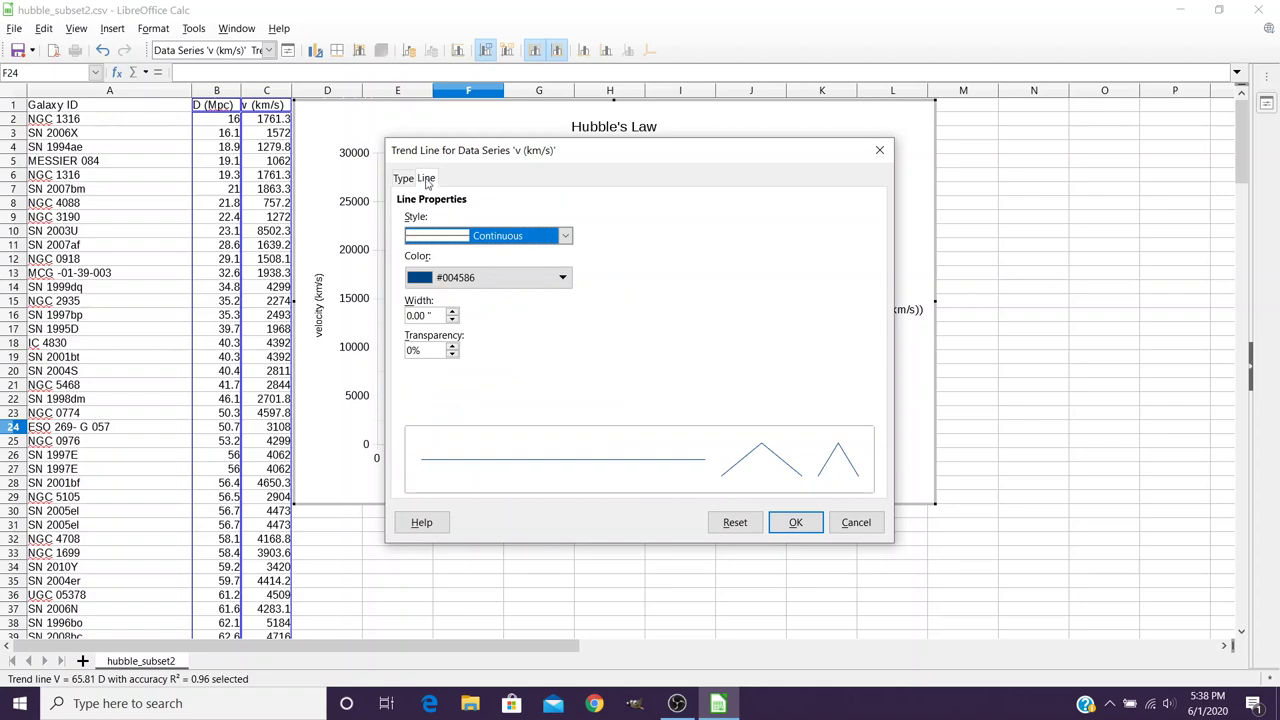
pyautogui.click(565, 284)
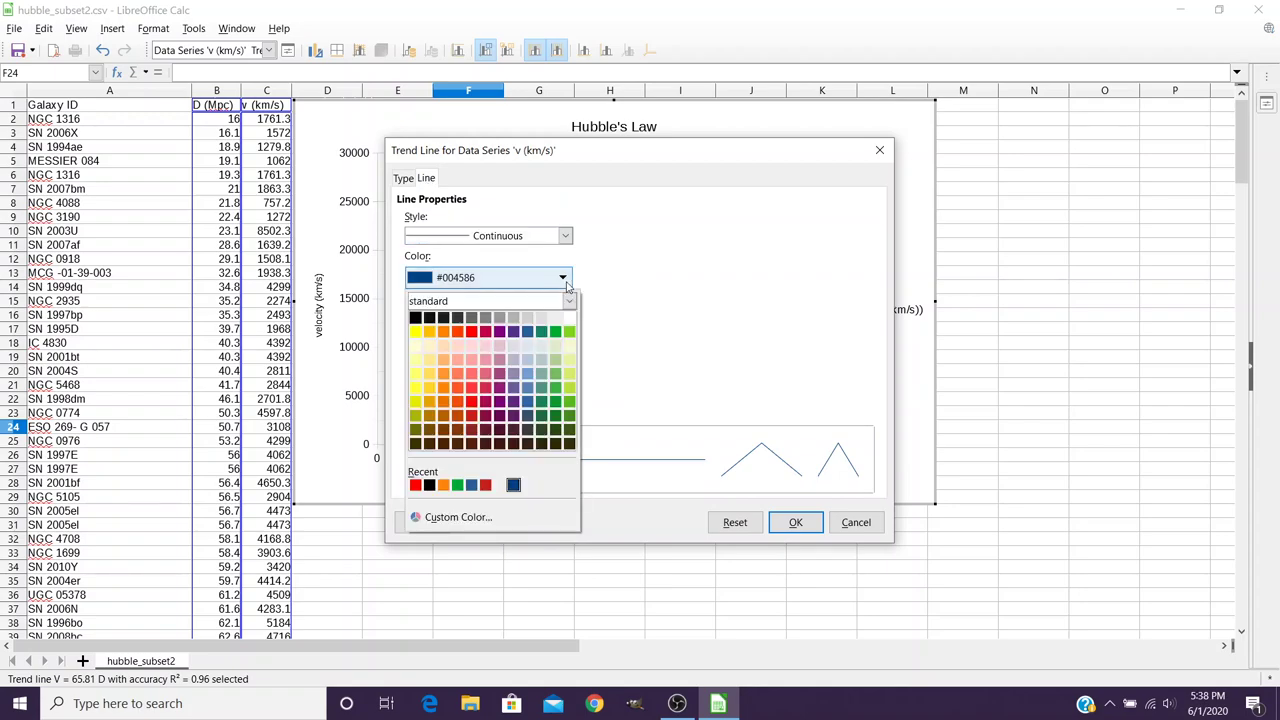
pyautogui.click(472, 332)
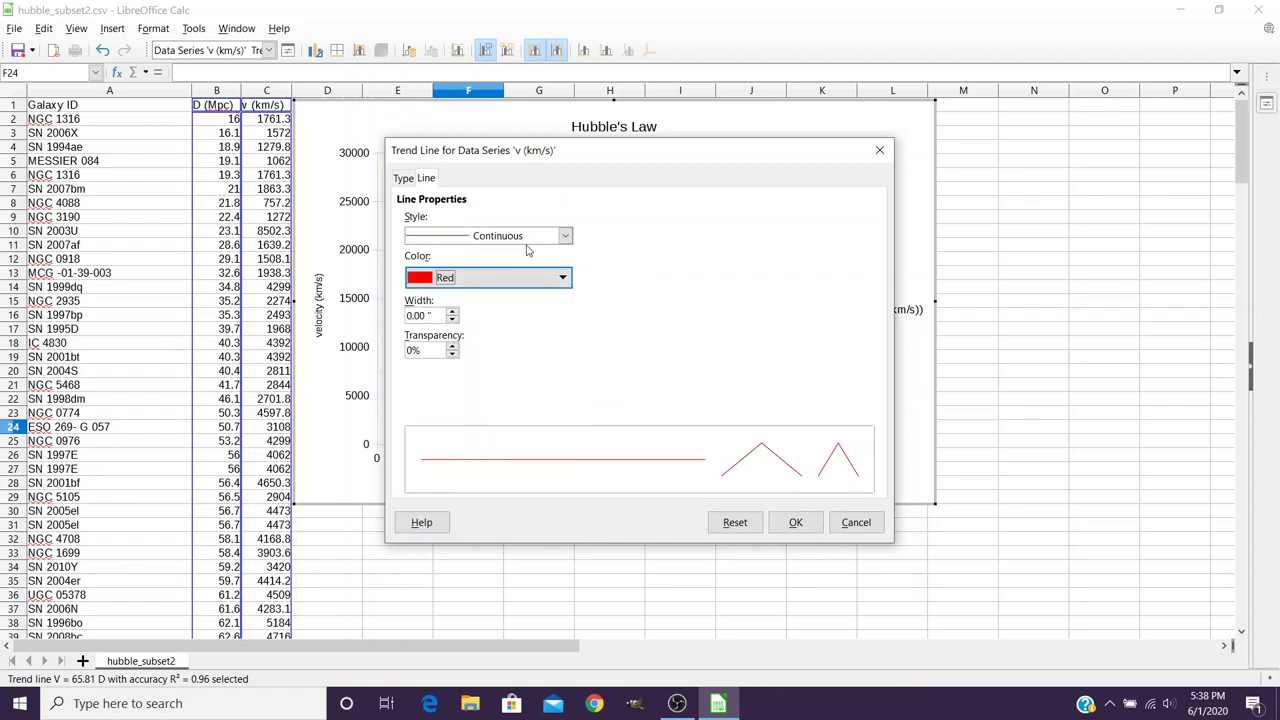
pyautogui.click(452, 312)
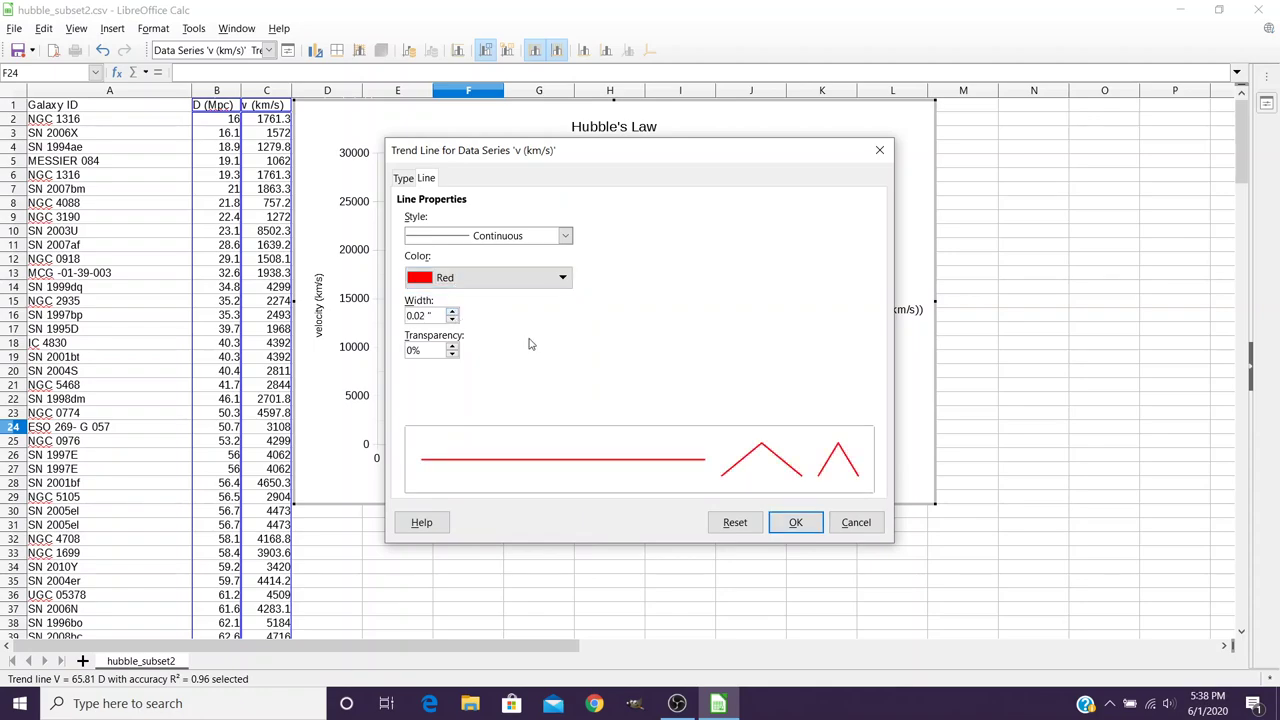
pyautogui.click(795, 522)
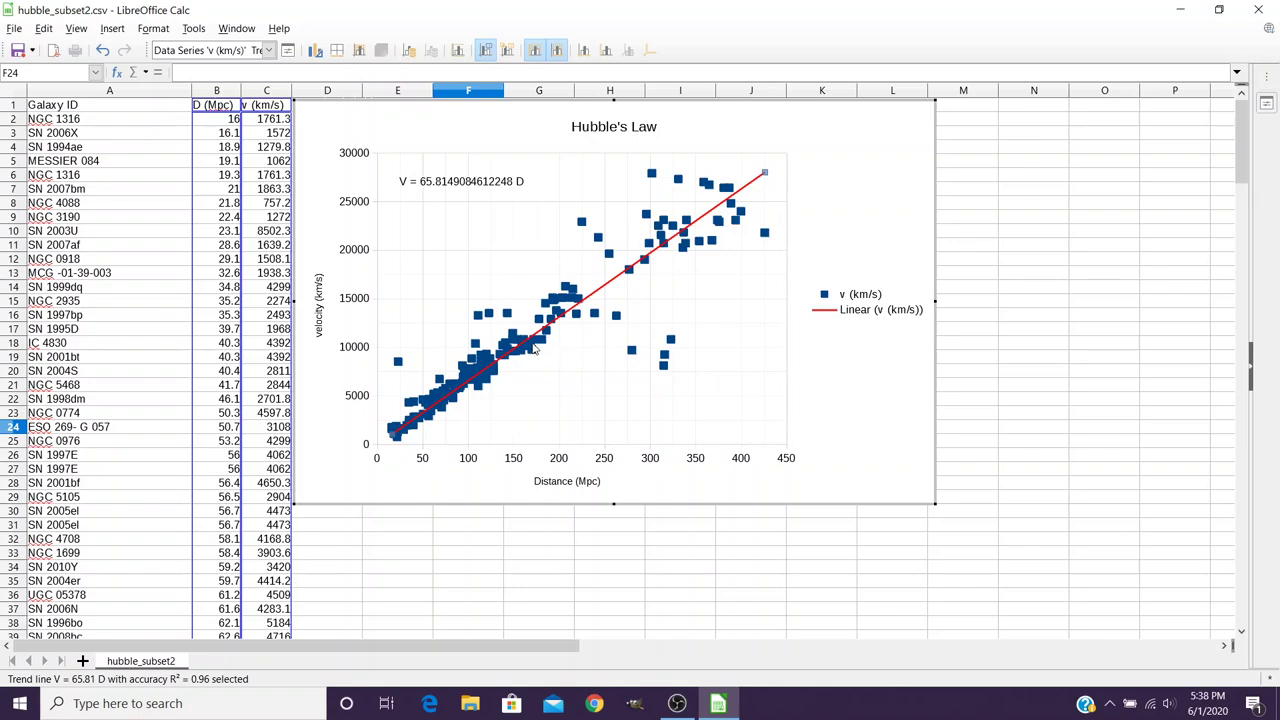
# Save the workbook in ODF format, appending '-cash' to the hubble_subset2 file name.
pyautogui.moveTo(537, 350)
pyautogui.click(15, 28)
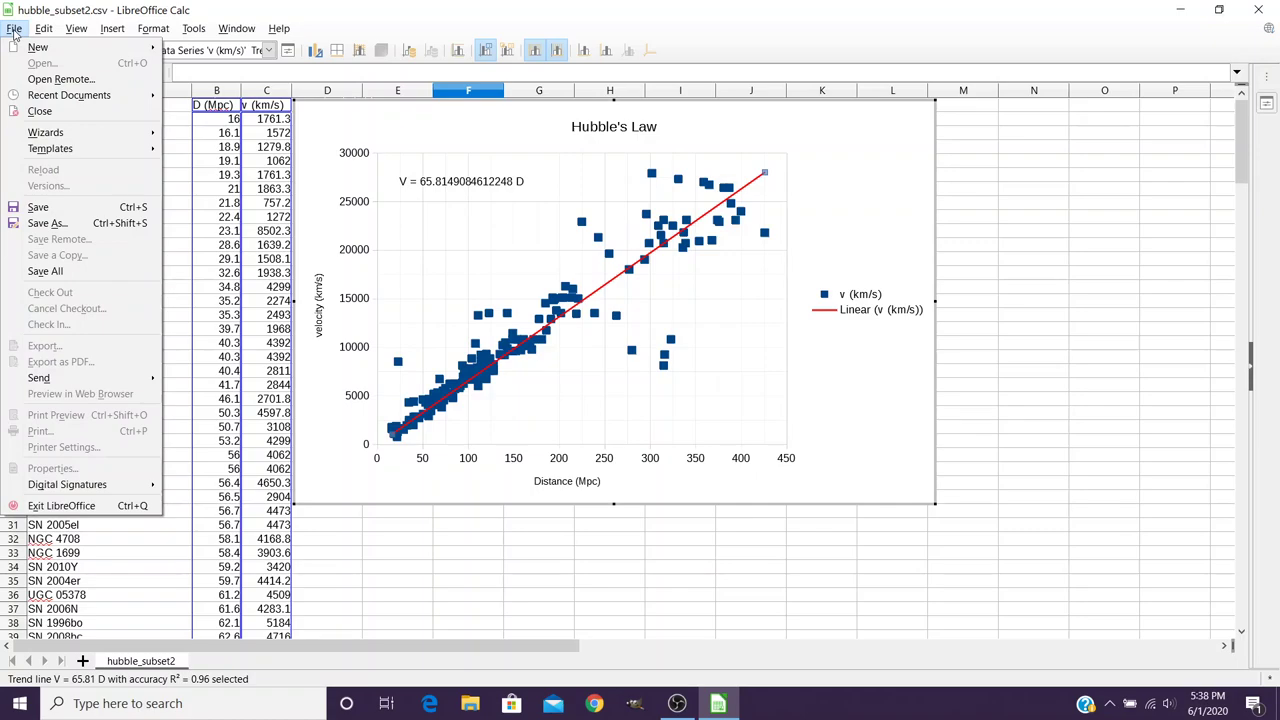
pyautogui.click(30, 208)
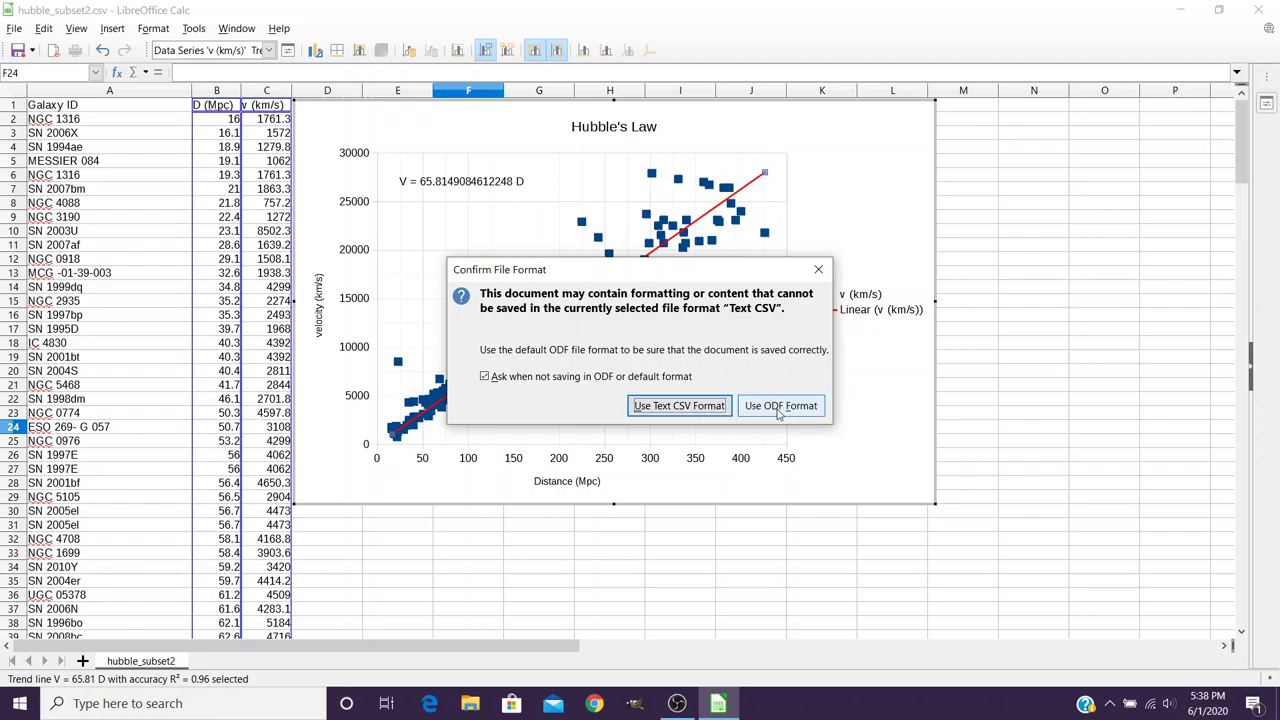
pyautogui.click(808, 413)
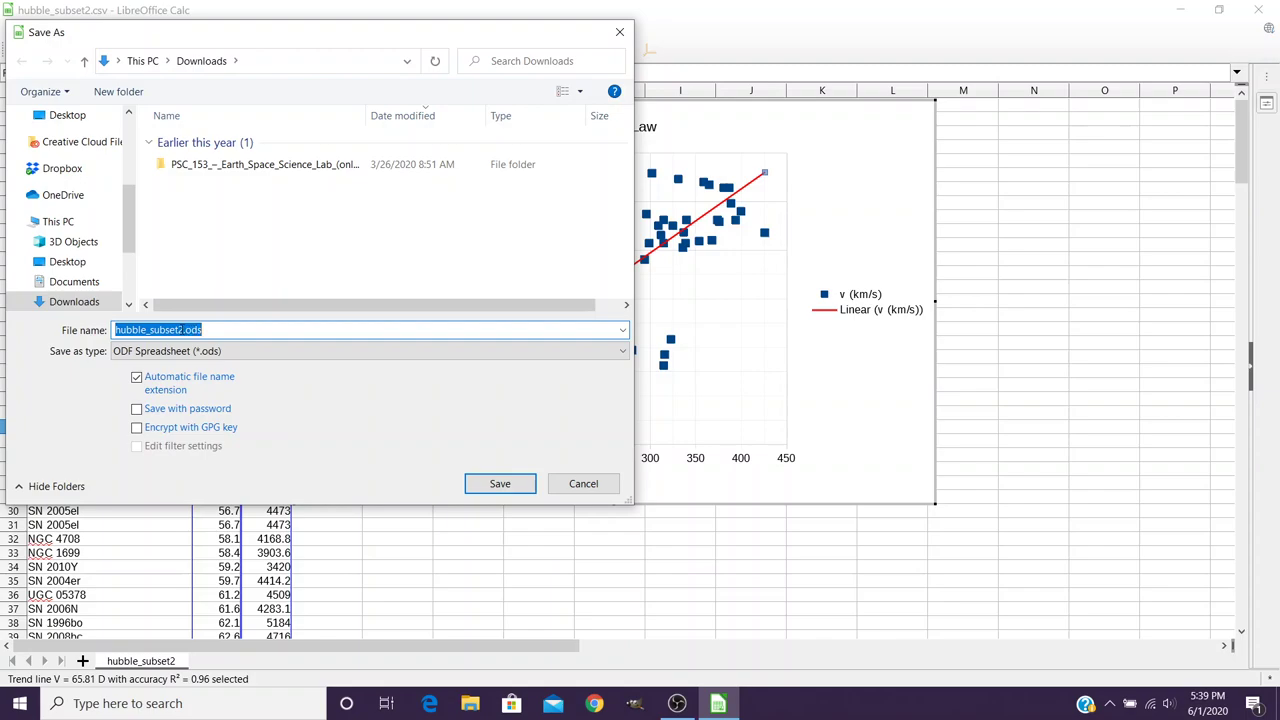
pyautogui.click(199, 333)
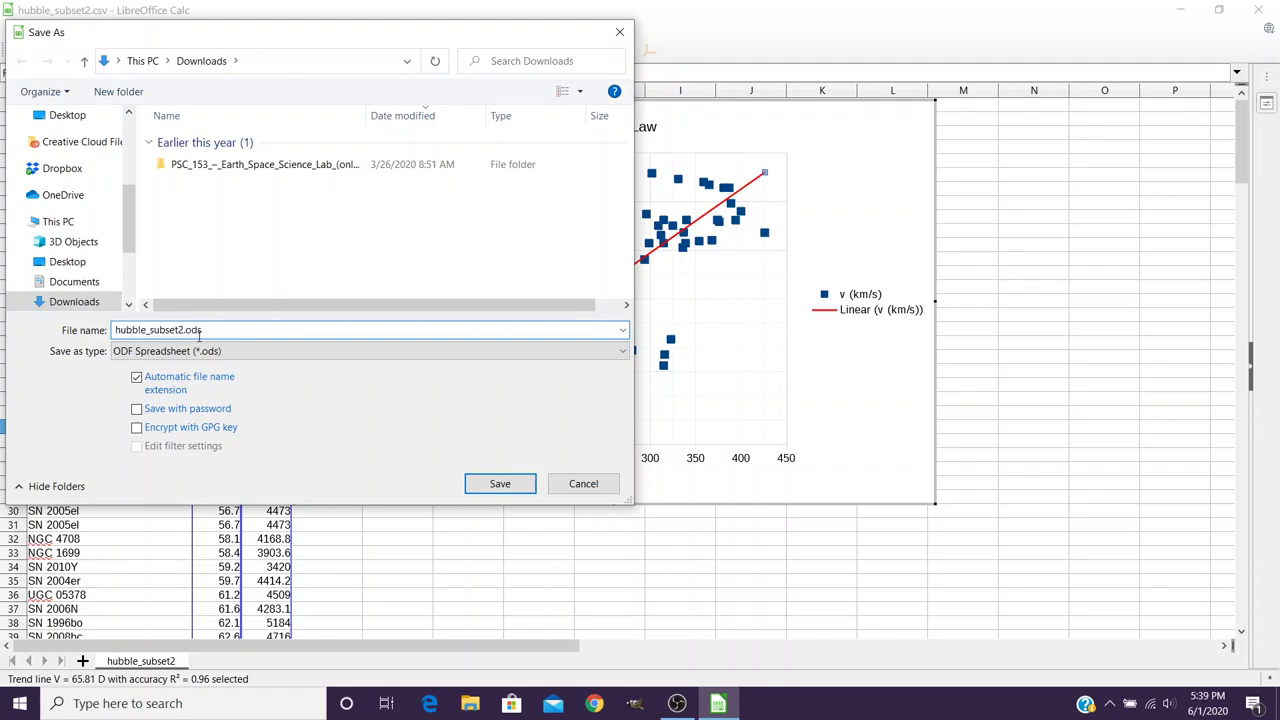
pyautogui.write('-cash')
pyautogui.click(490, 484)
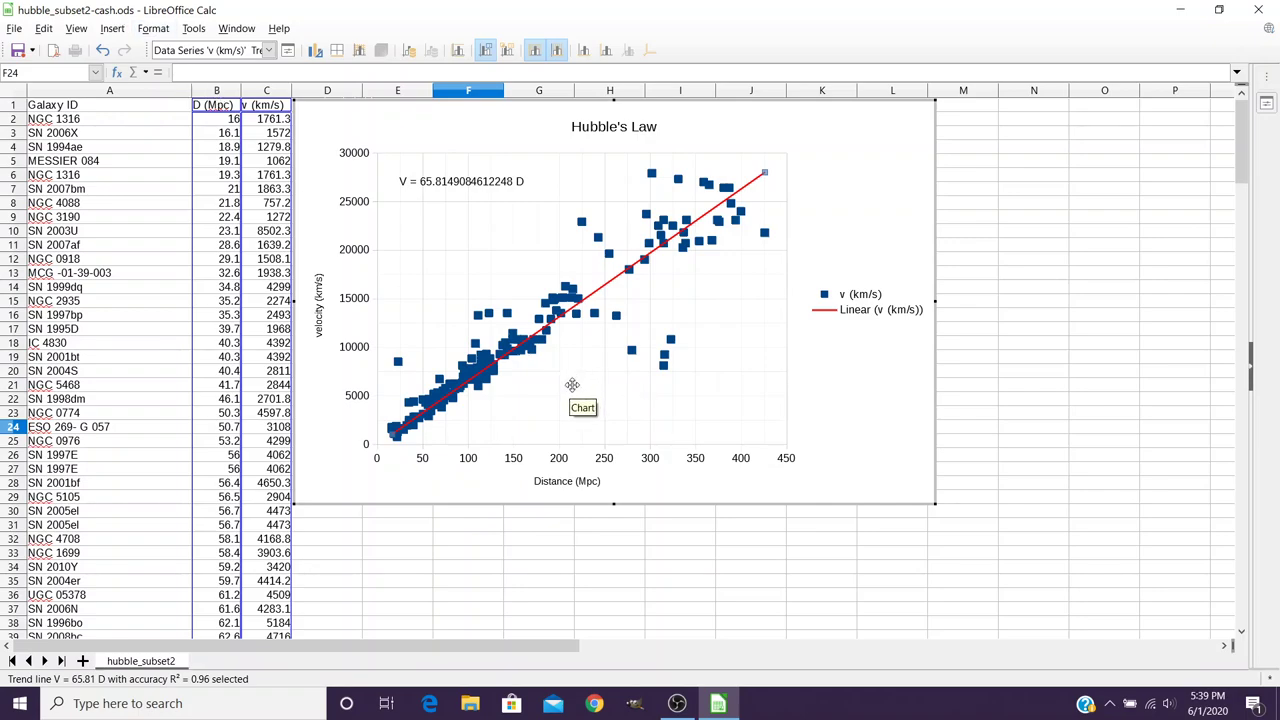
# Save a copy of the workbook as Excel 2007-365 (.xlsx) in Downloads.
pyautogui.click(14, 29)
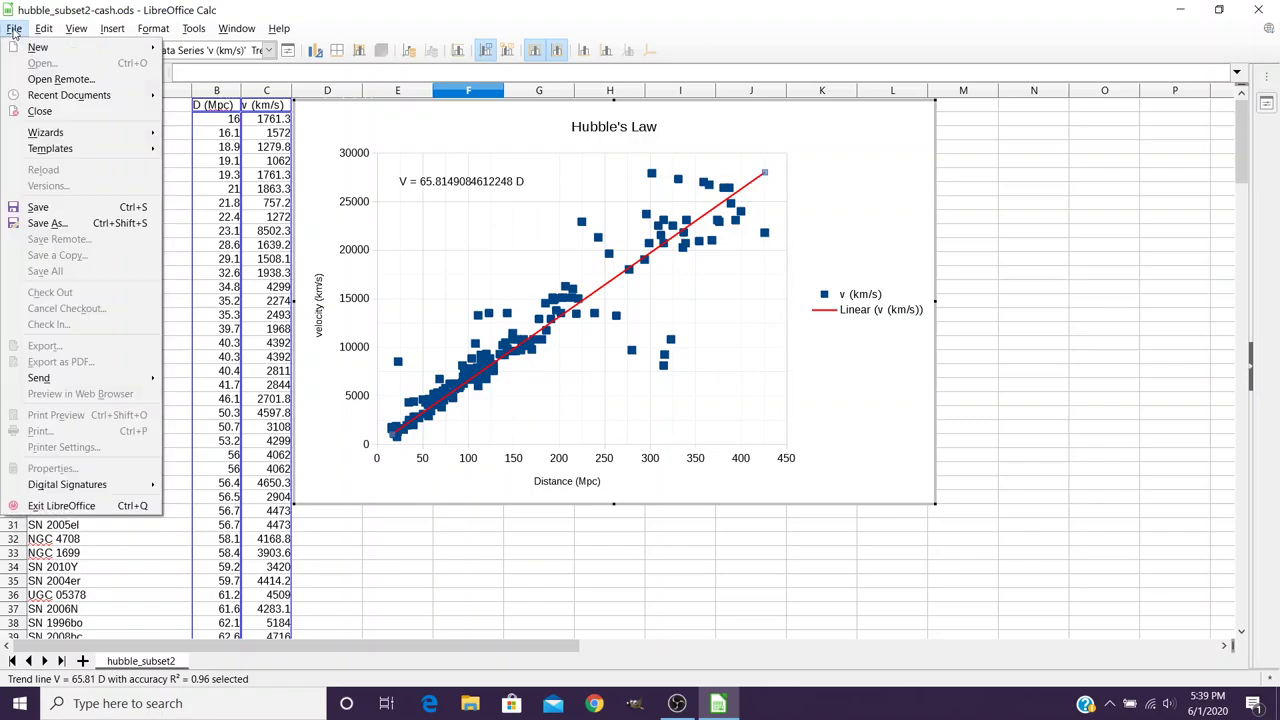
pyautogui.click(47, 223)
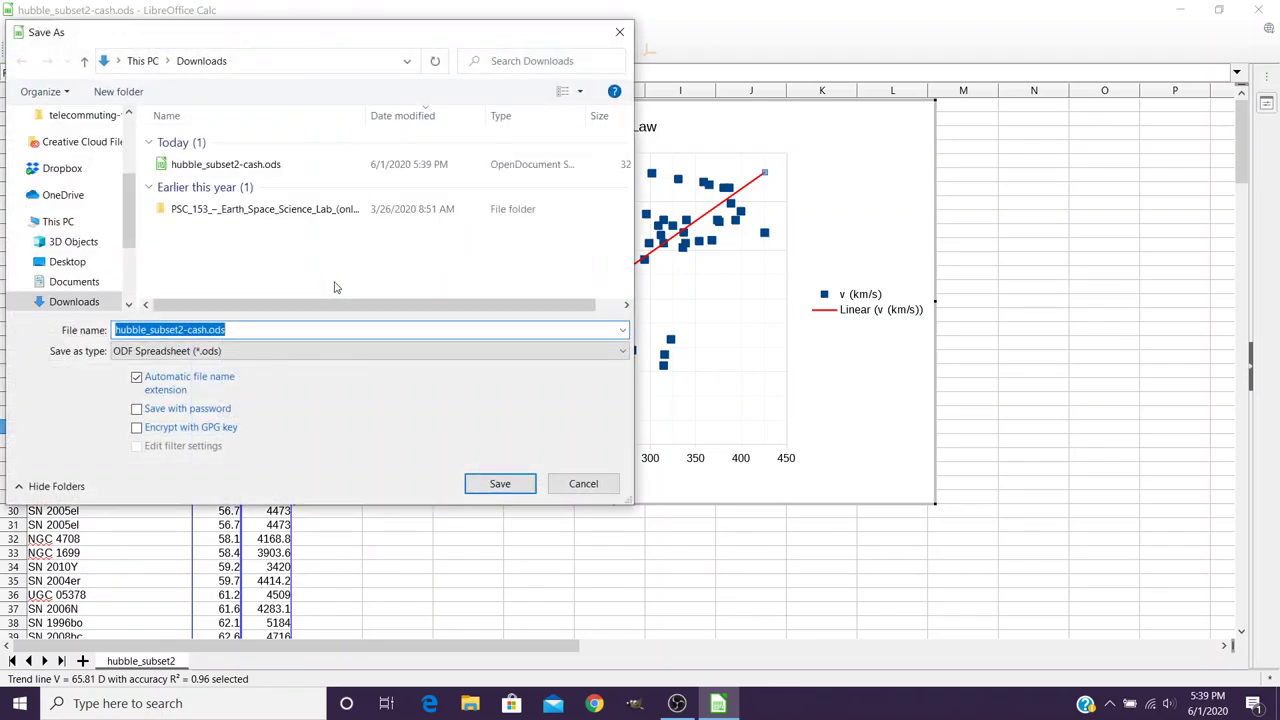
pyautogui.click(237, 352)
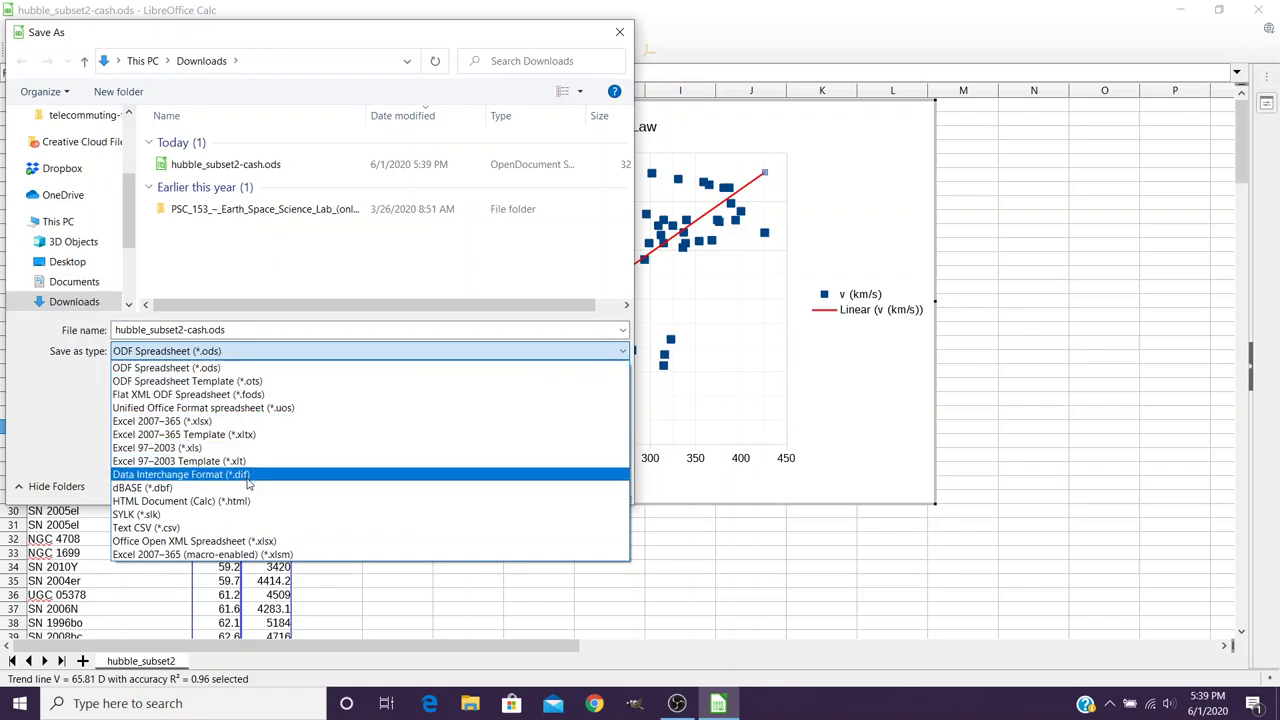
pyautogui.click(218, 422)
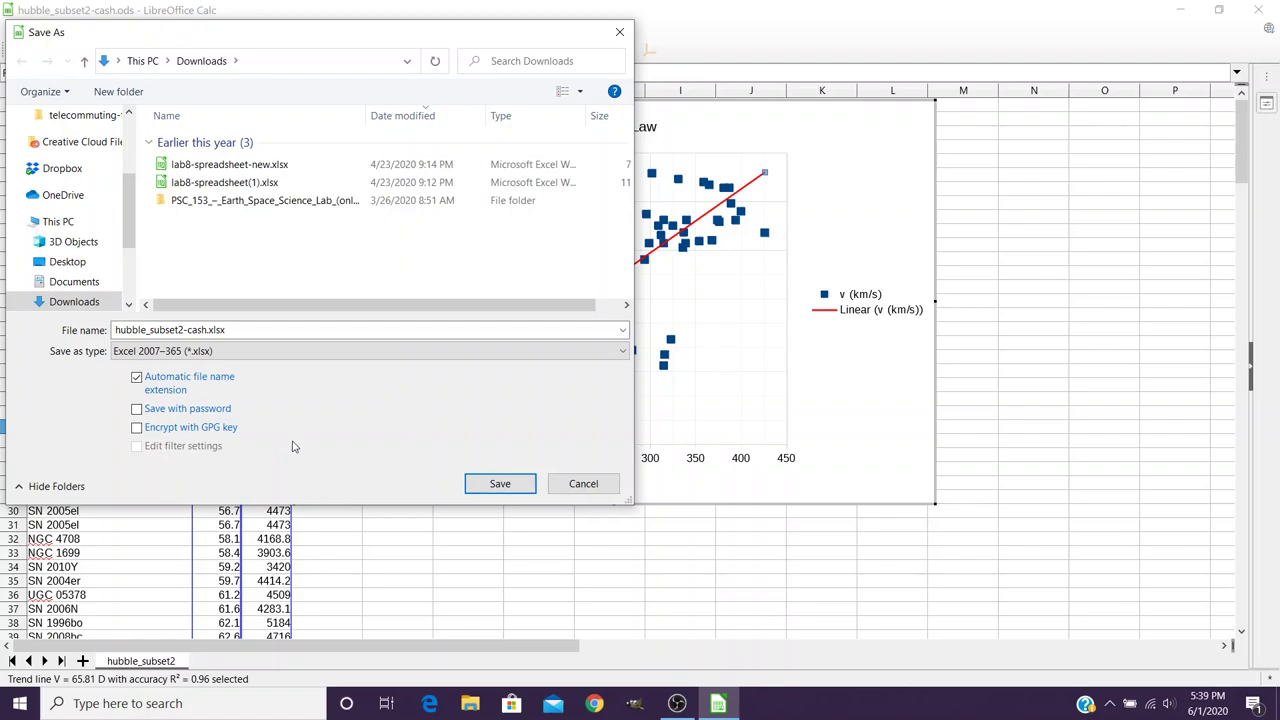
pyautogui.click(496, 487)
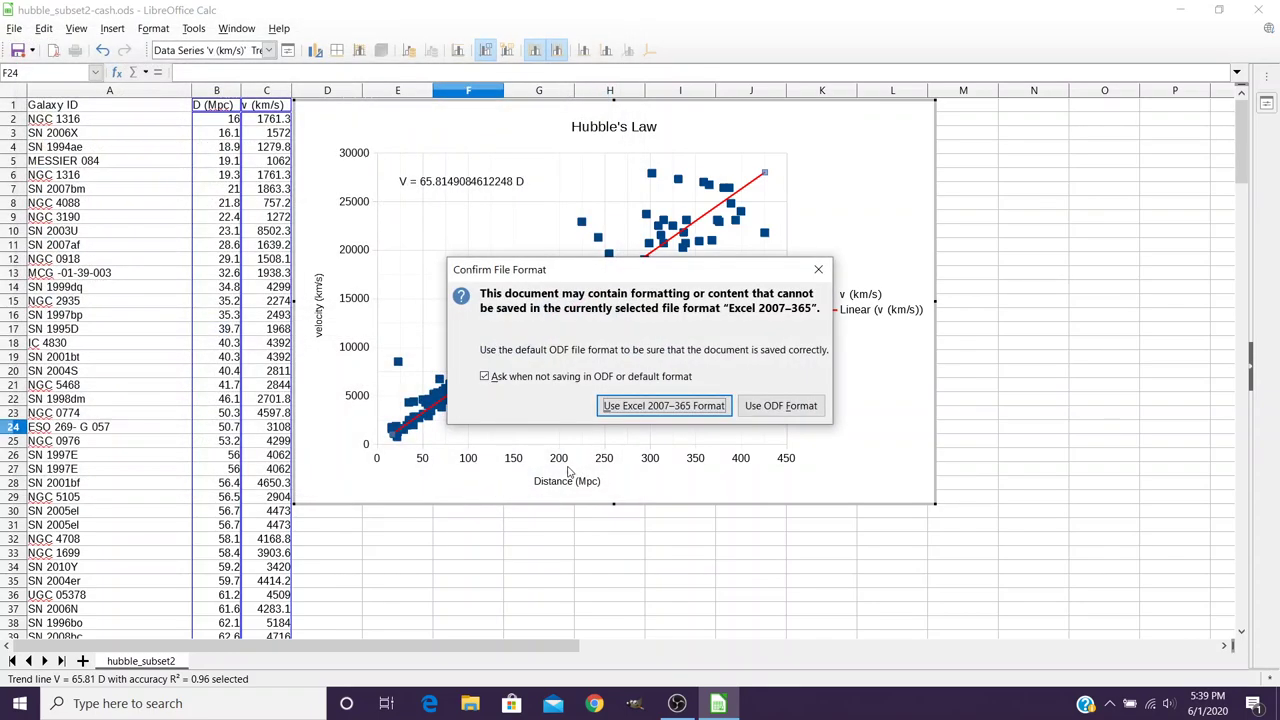
# Confirm keeping the Excel 2007-365 format for the saved copy.
pyautogui.click(674, 412)
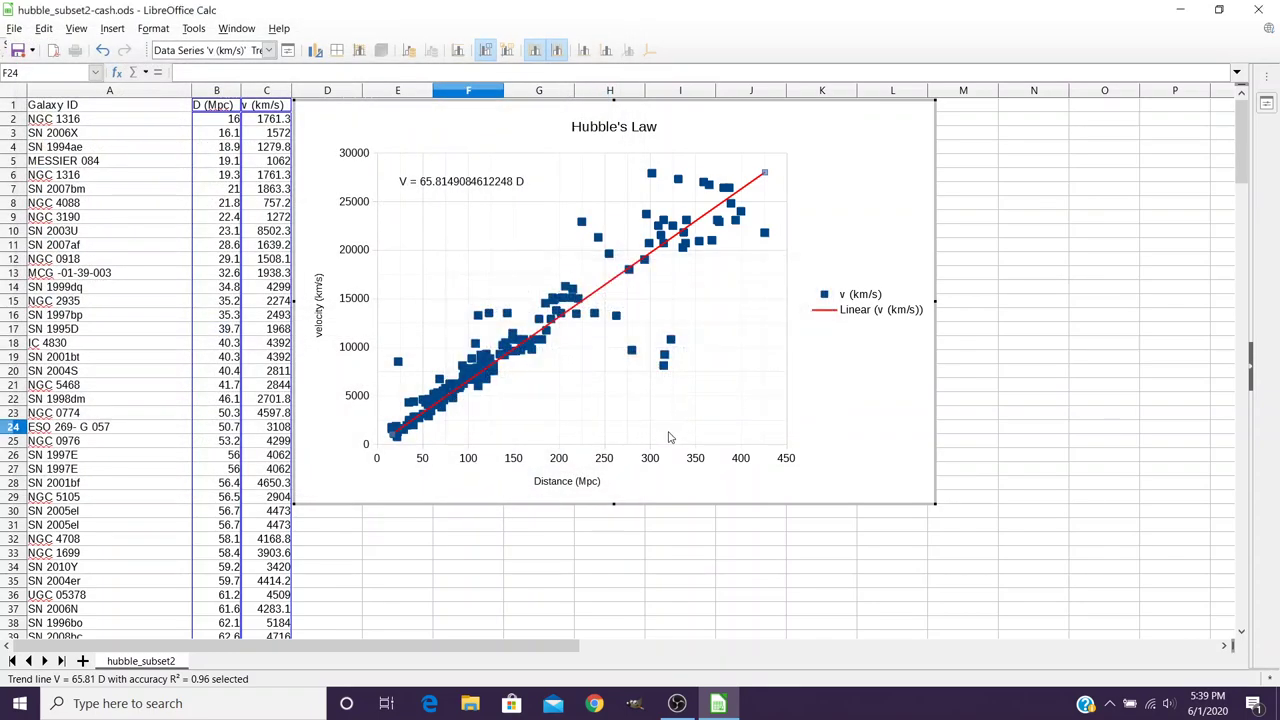